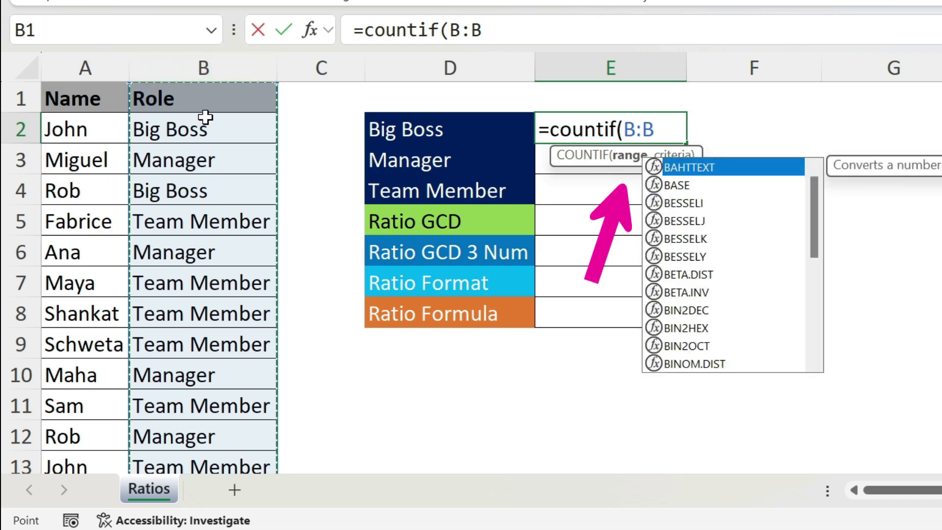
# Complete the COUNTIF formula in E2 to count column B entries matching D2
pyautogui.write(',')
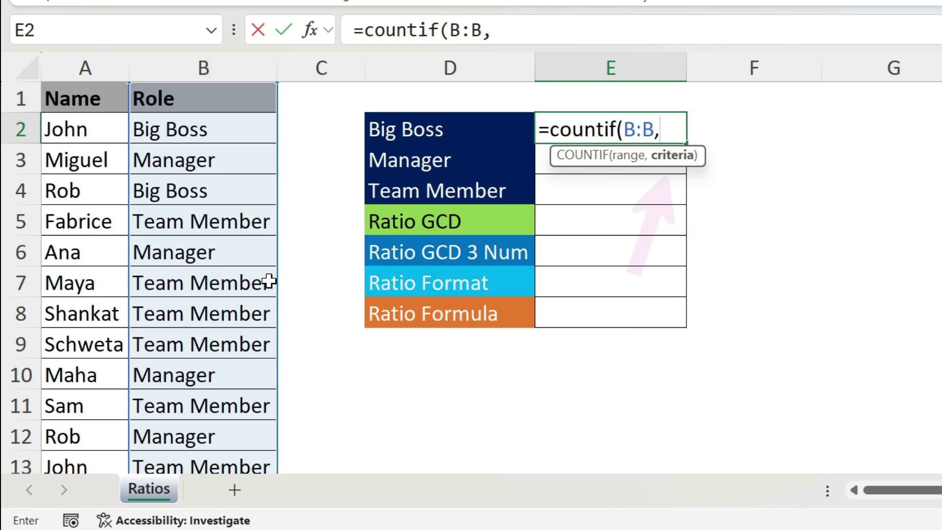
pyautogui.click(418, 133)
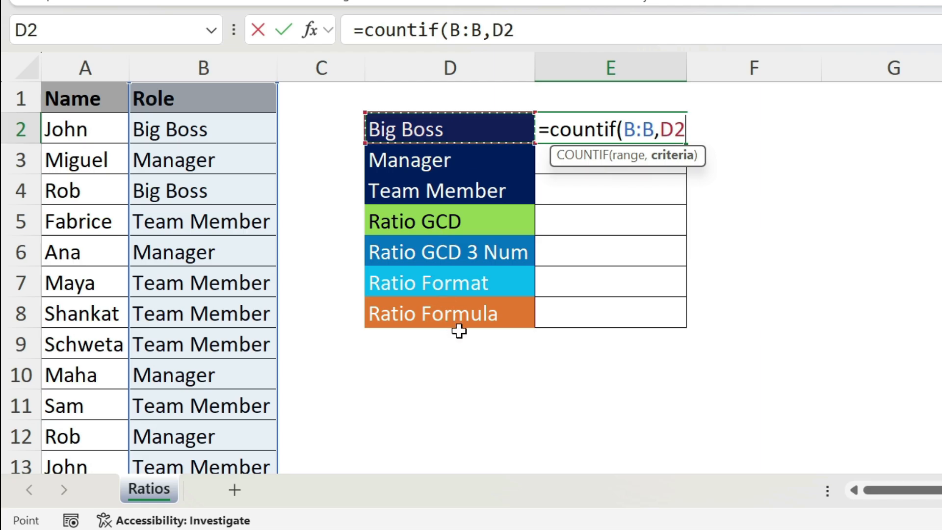
pyautogui.write(')')
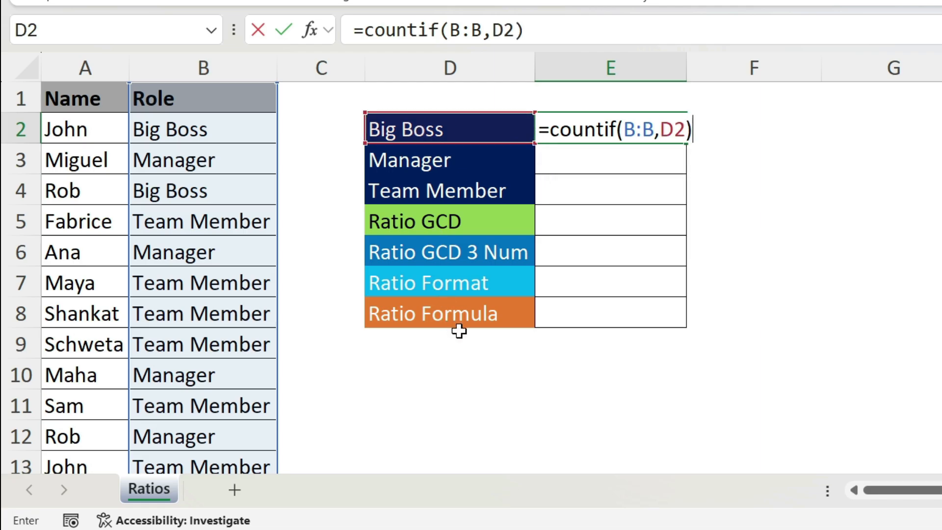
pyautogui.press('Return')
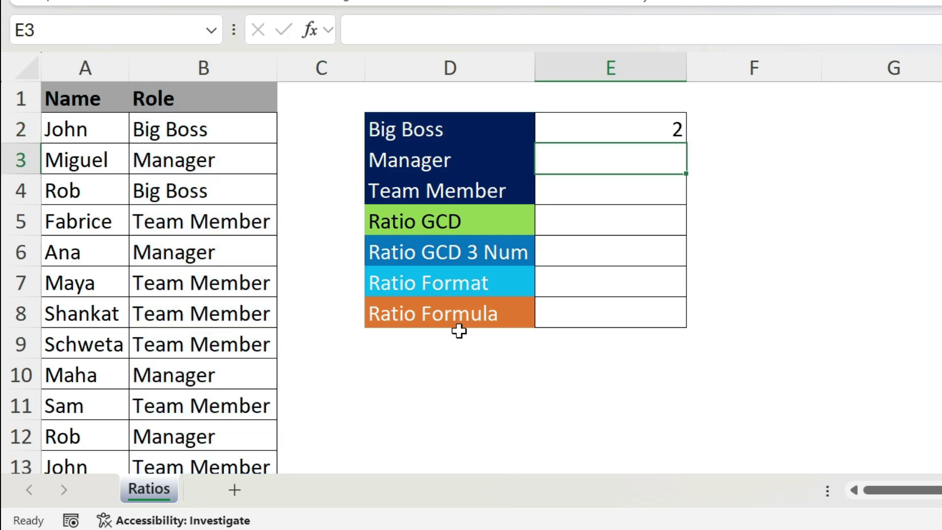
# Fill the COUNTIF formula from E2 down through E4 for Manager and Team Member
pyautogui.click(665, 131)
pyautogui.moveTo(686, 148); pyautogui.dragTo(682, 194)
pyautogui.click(650, 156)
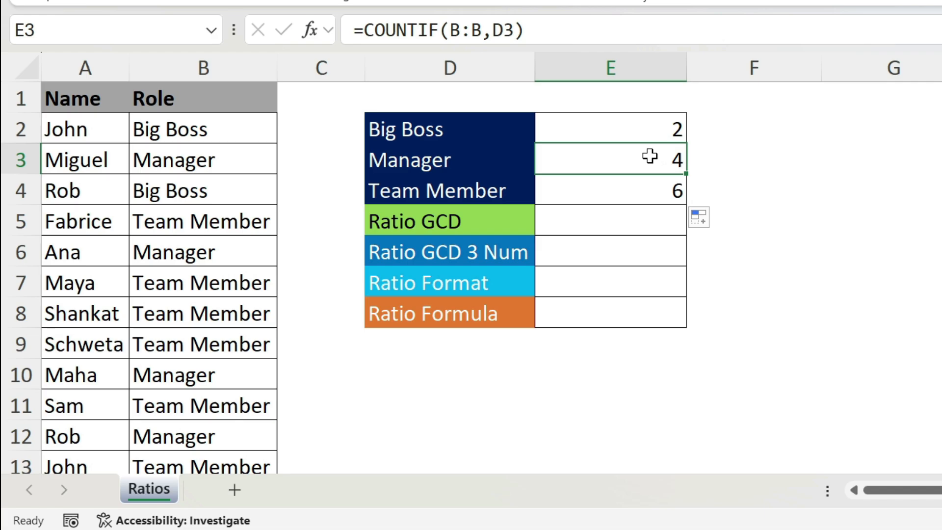
# Inspect the copied COUNTIF formulas in E3 and E4
pyautogui.click(471, 30)
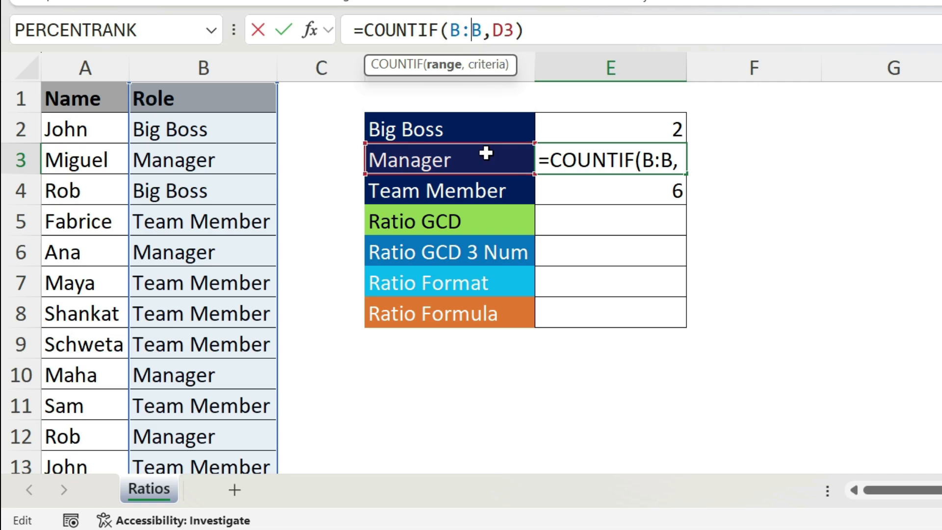
pyautogui.press('Return')
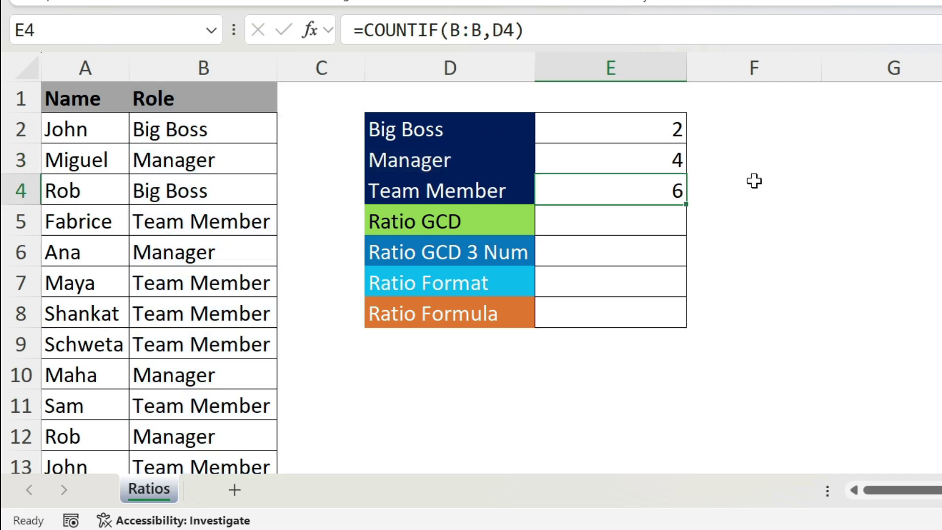
pyautogui.click(461, 31)
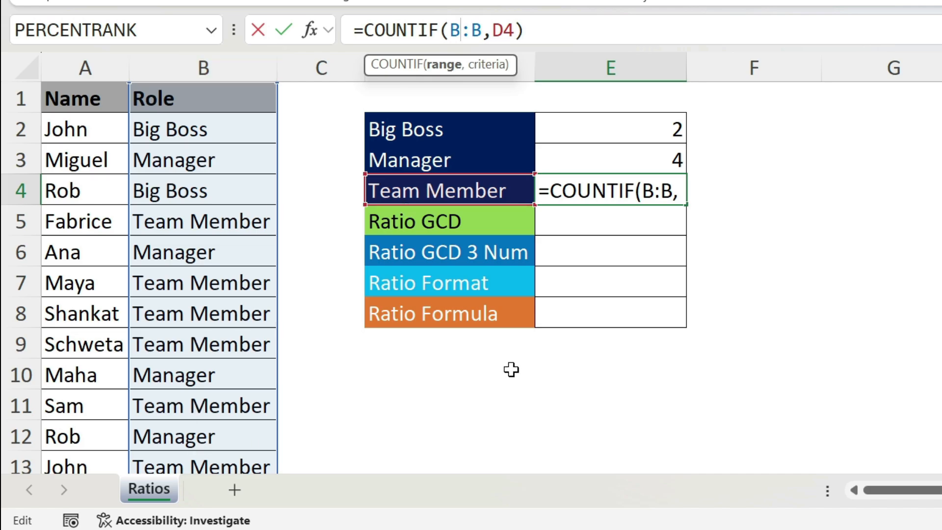
pyautogui.press('Return')
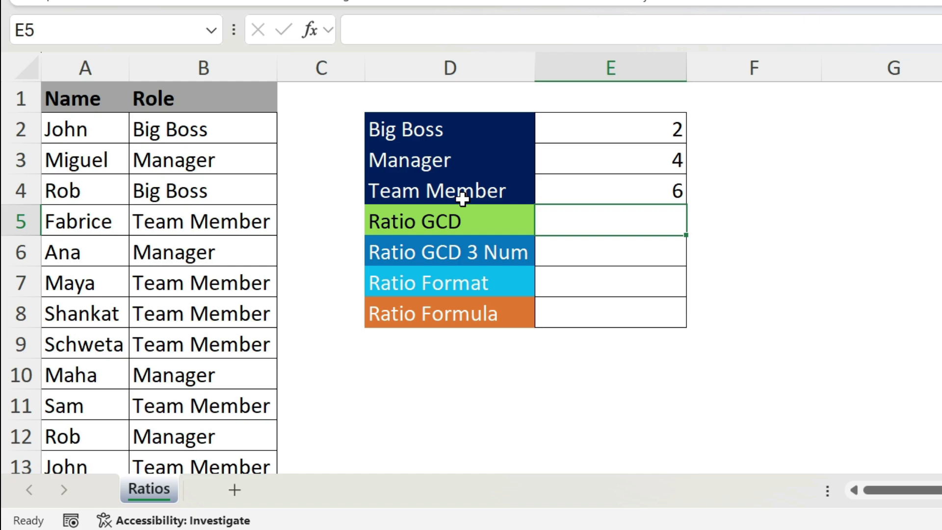
# Enter the text ratio '4:6 in the Ratio GCD cell
pyautogui.write("'4:6")
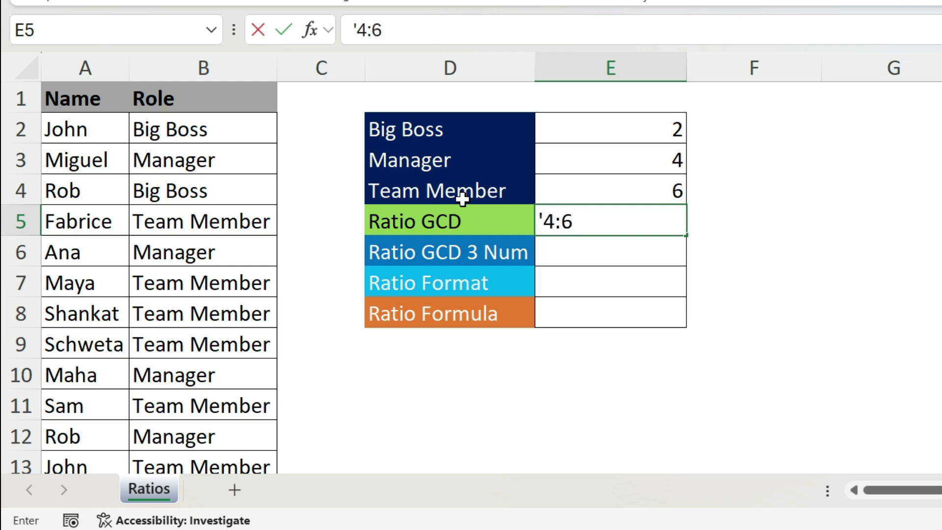
pyautogui.press('Return')
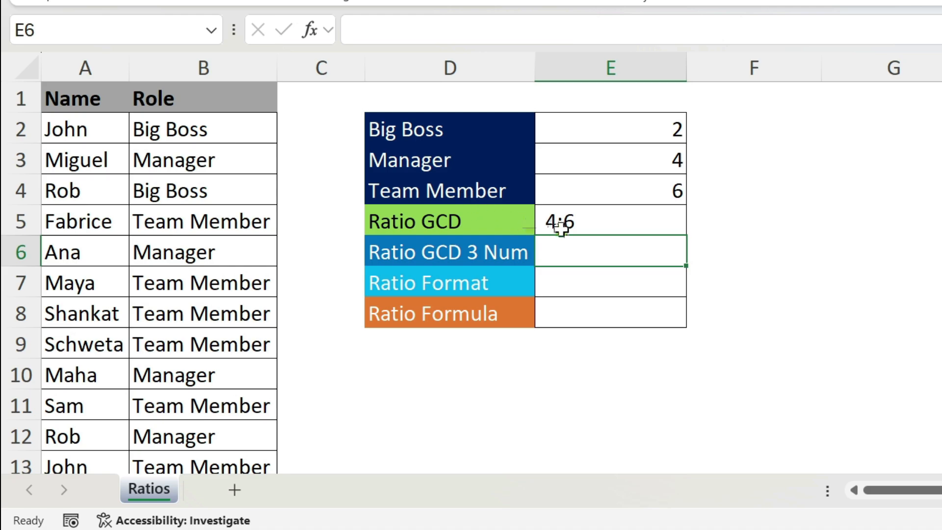
# Edit the Ratio GCD text to '2:3 by halving both numbers
pyautogui.click(552, 228)
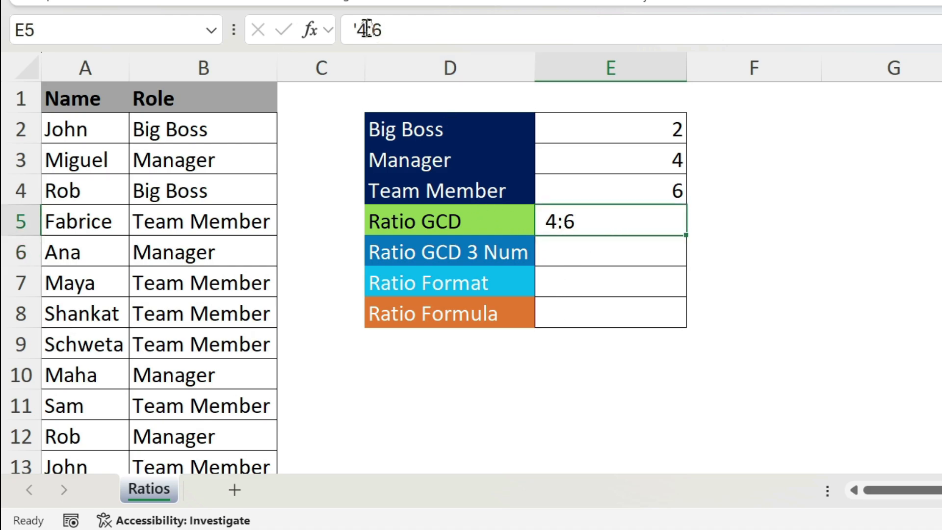
pyautogui.doubleClick(362, 30)
pyautogui.write('2')
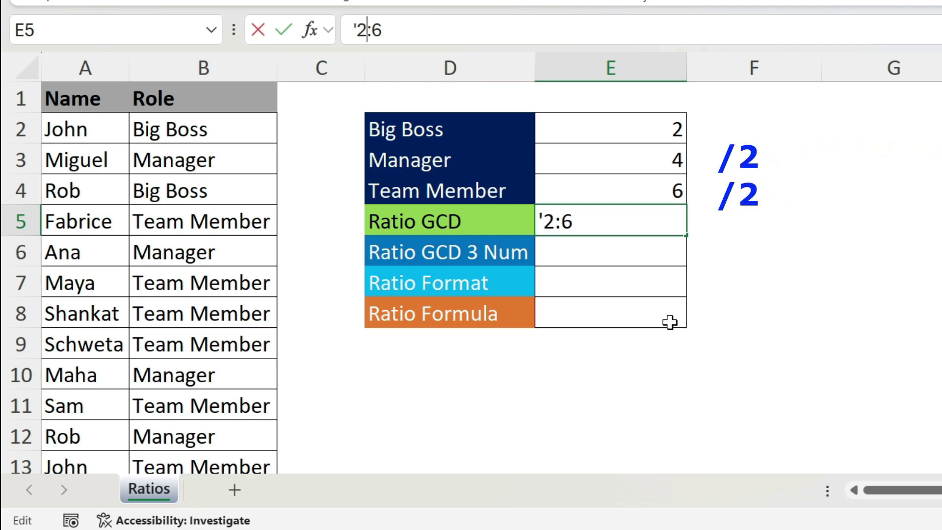
pyautogui.doubleClick(376, 30)
pyautogui.write('3')
pyautogui.press('Return')
pyautogui.press('Up')
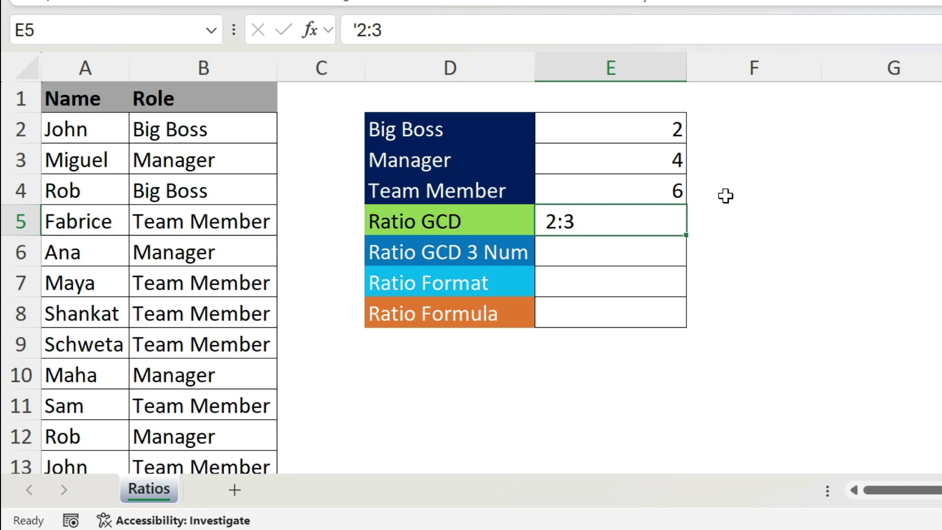
# Enter =GCD(E3:E4) in the Ratio GCD cell E5
pyautogui.write('=')
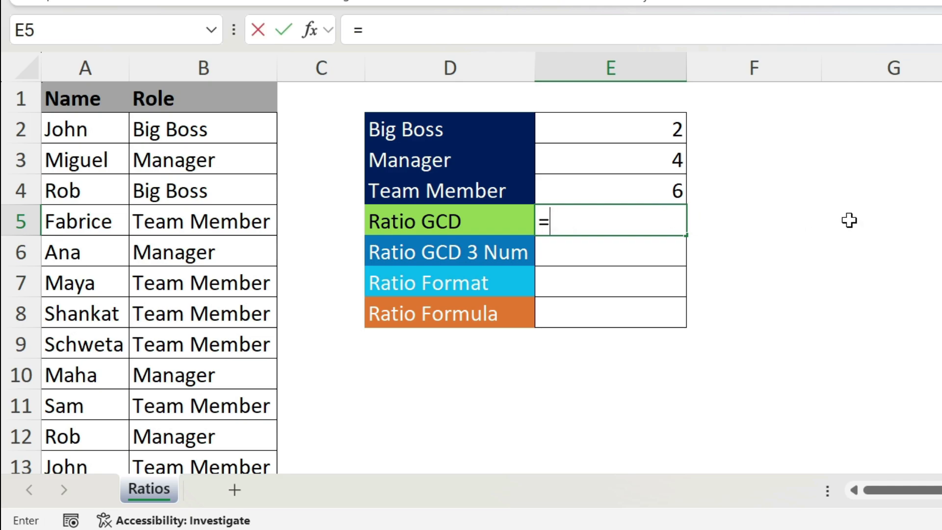
pyautogui.write('gcd(')
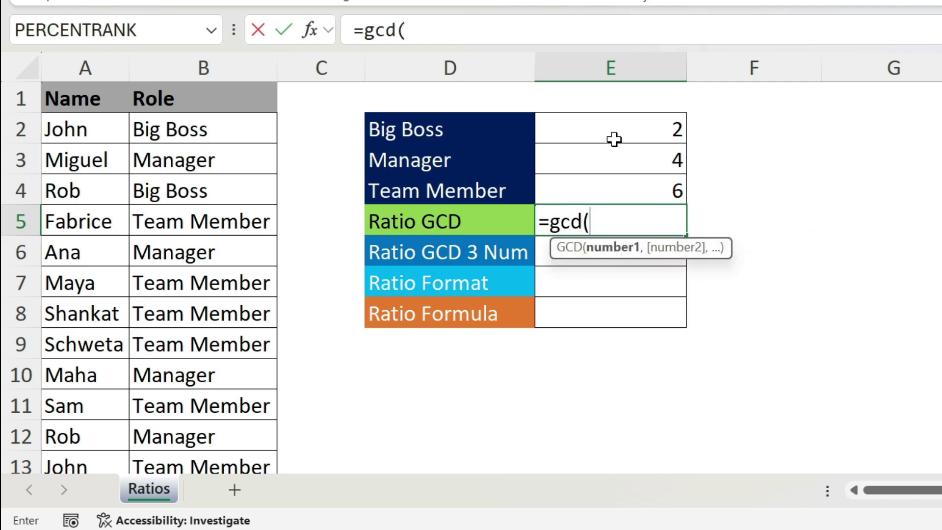
pyautogui.moveTo(609, 161); pyautogui.dragTo(611, 189)
pyautogui.write(')')
pyautogui.press('Return')
pyautogui.press('Up')
pyautogui.press('Right')
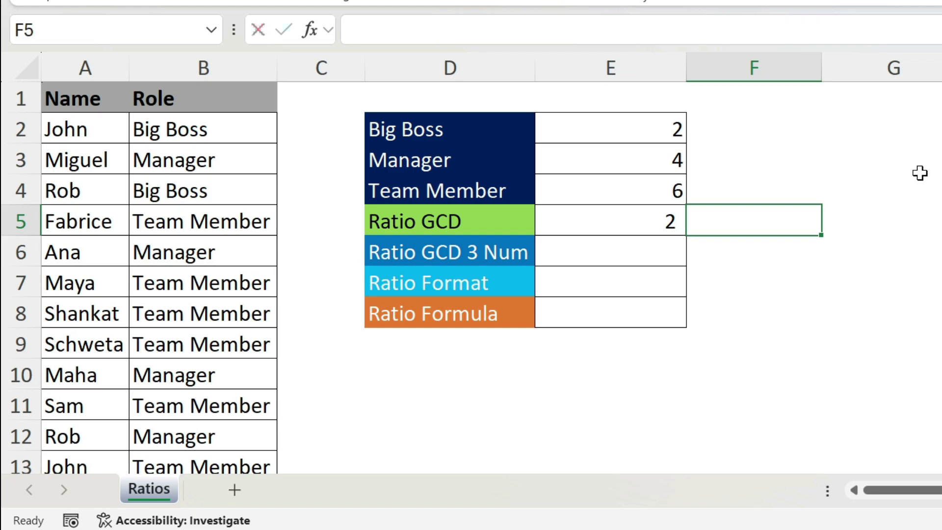
pyautogui.write('=gcd(')
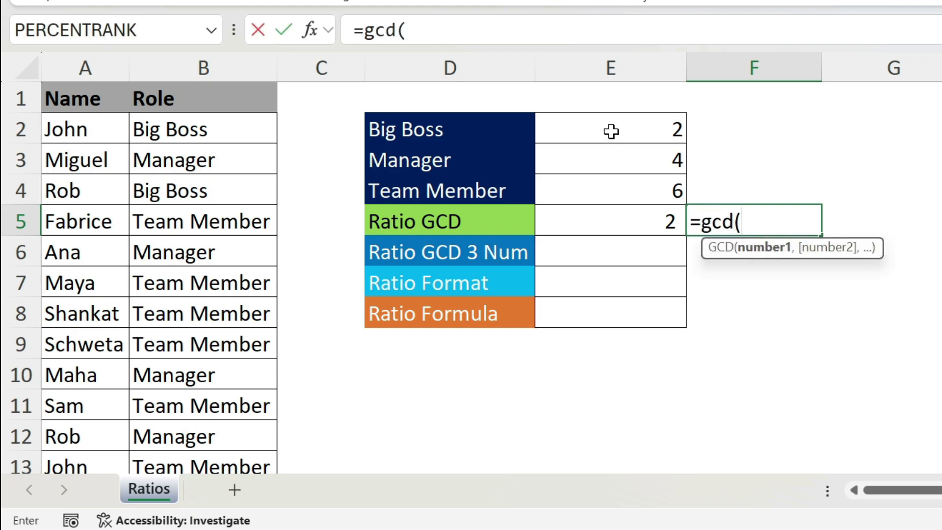
pyautogui.click(611, 131)
pyautogui.write(',')
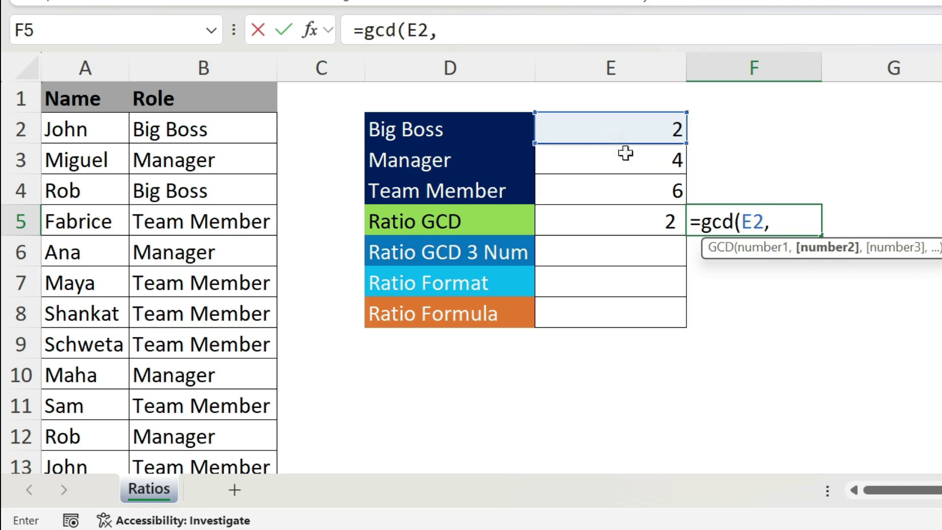
pyautogui.click(644, 196)
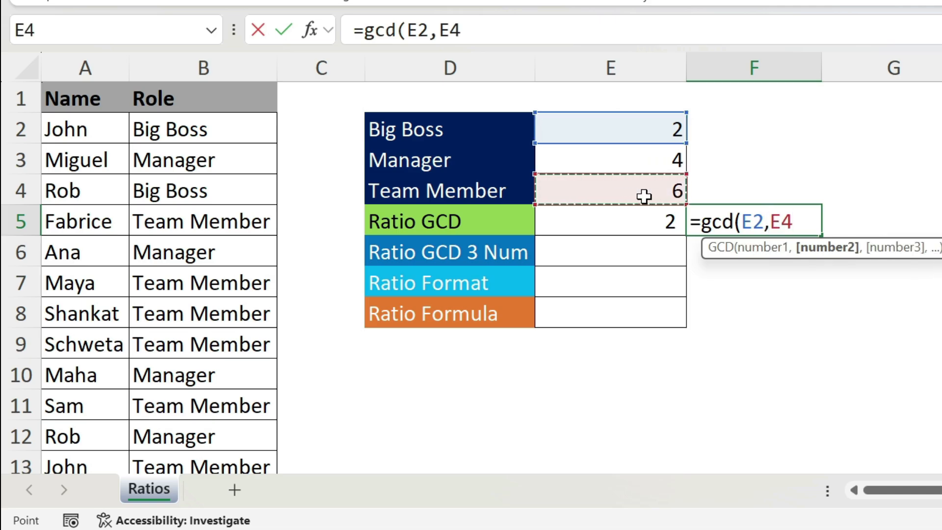
pyautogui.write(',')
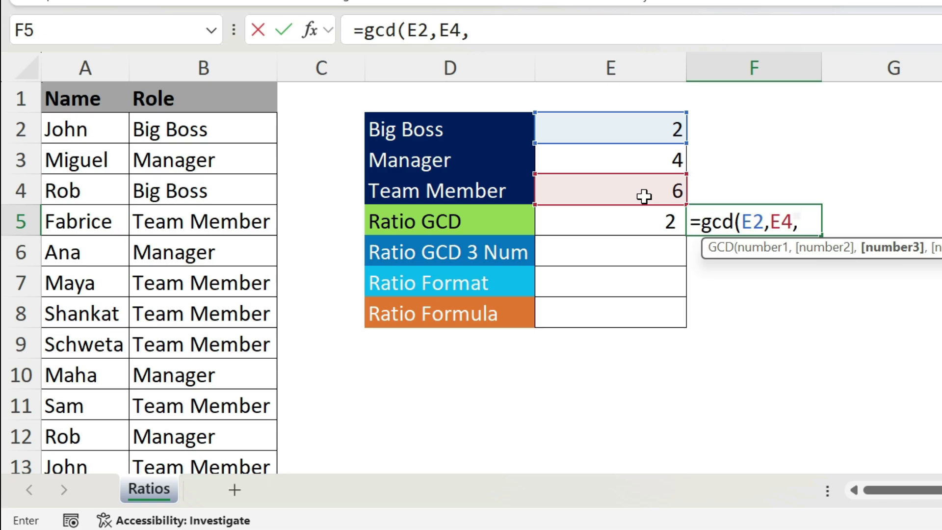
pyautogui.moveTo(875, 118); pyautogui.dragTo(882, 181)
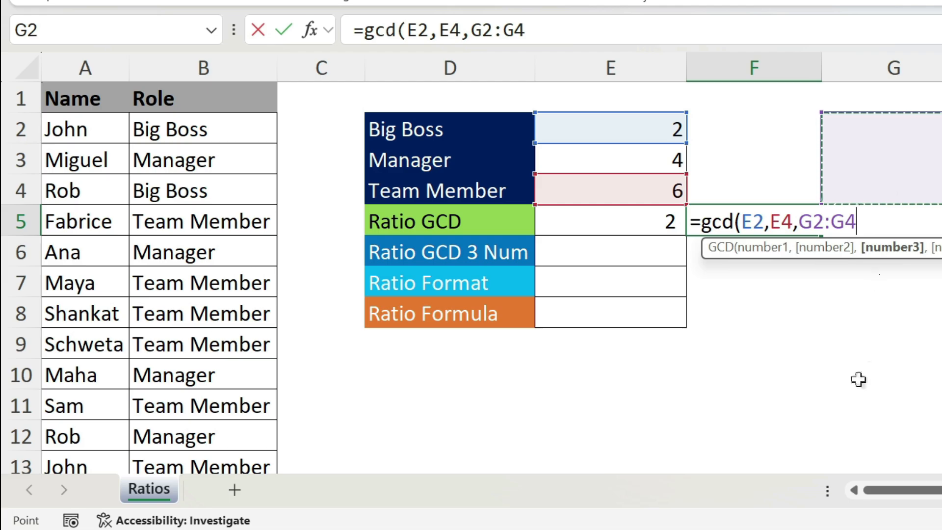
pyautogui.press('Escape')
# Edit E5's formula to divide E3 by the GCD, giving =E3/GCD(E3:E4)
pyautogui.press('Left')
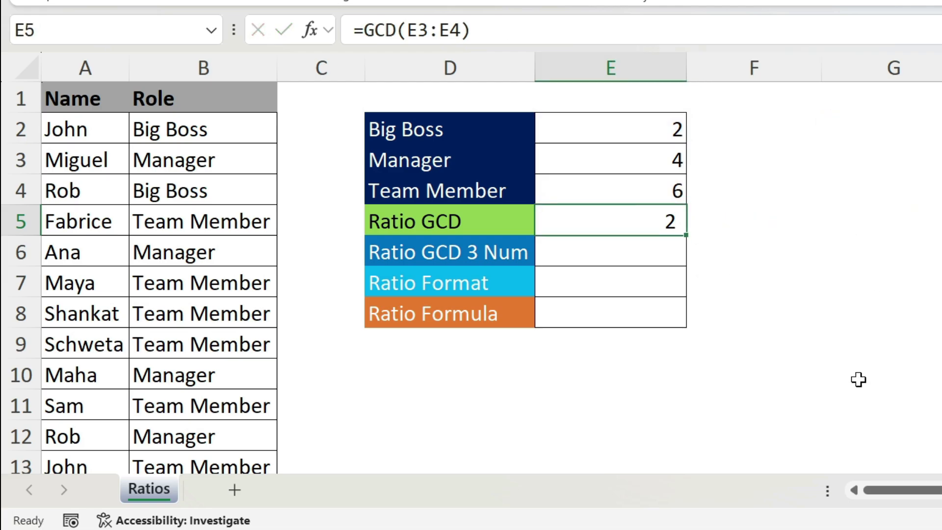
pyautogui.click(366, 39)
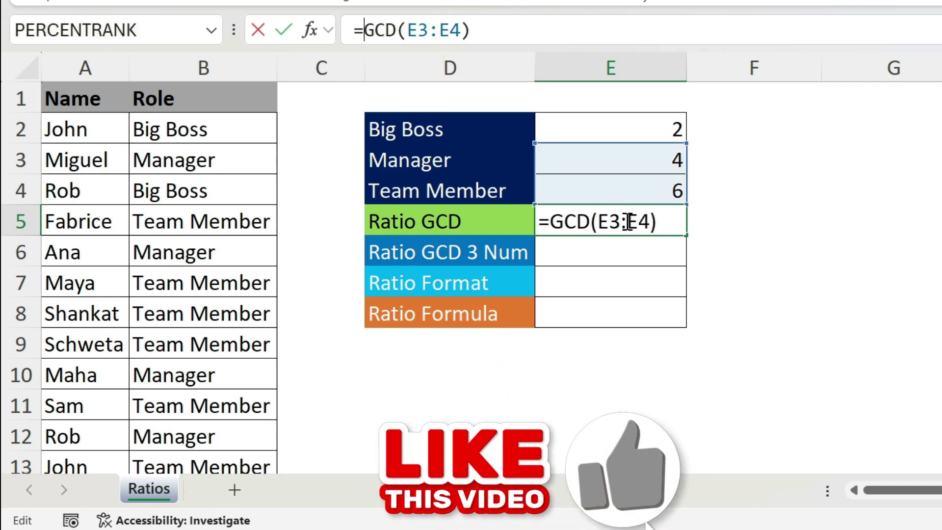
pyautogui.click(642, 160)
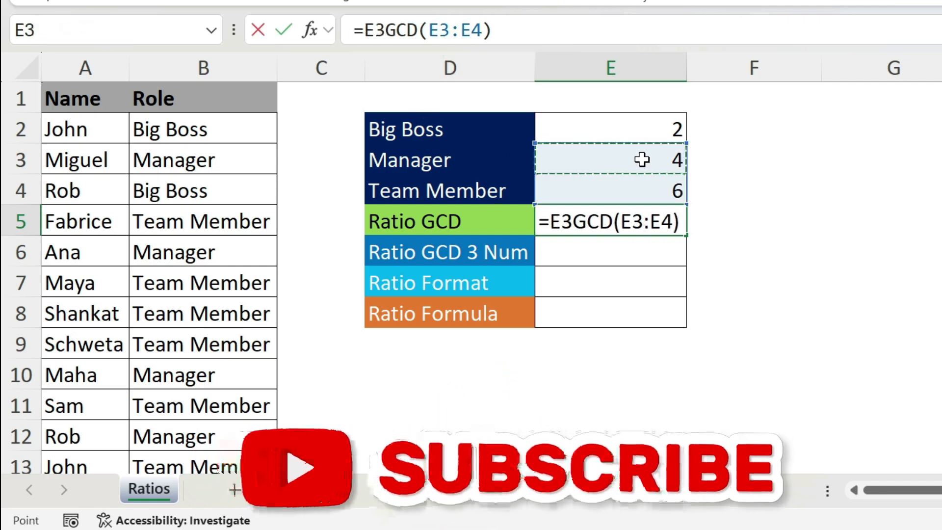
pyautogui.write('/')
pyautogui.press('Return')
pyautogui.press('Up')
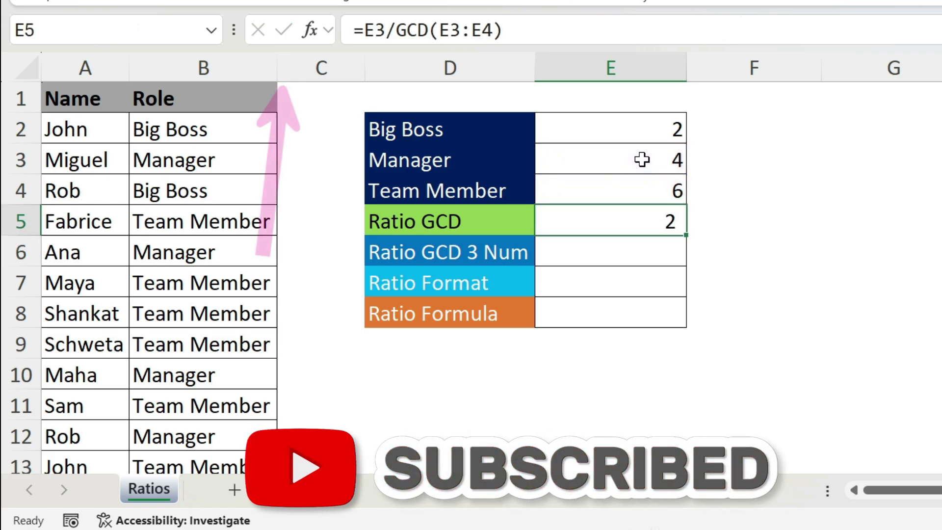
# Append a colon text separator with &":" to the E5 formula
pyautogui.click(505, 31)
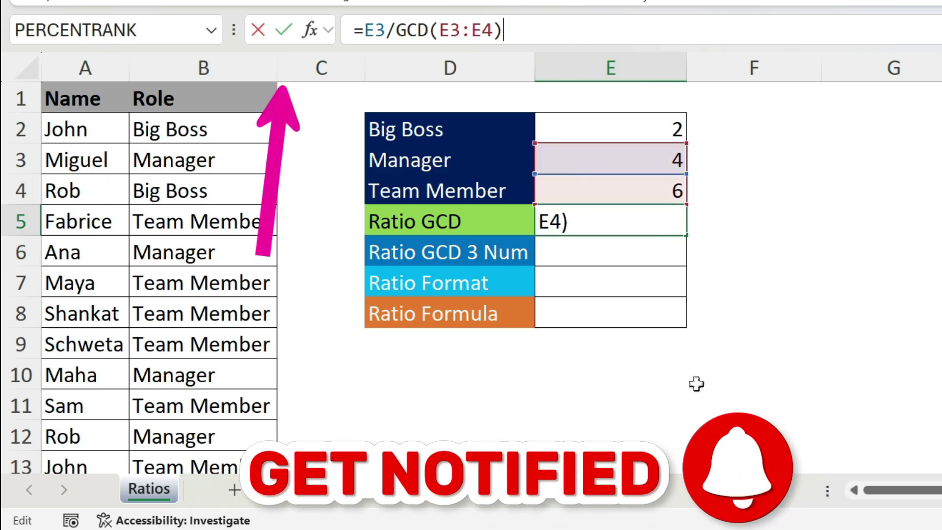
pyautogui.write('&":')
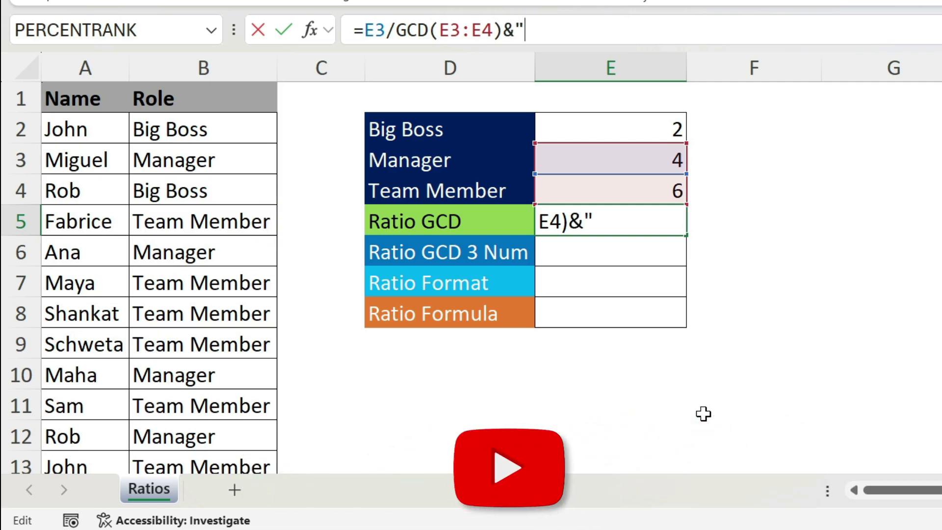
pyautogui.write('"')
pyautogui.press('Return')
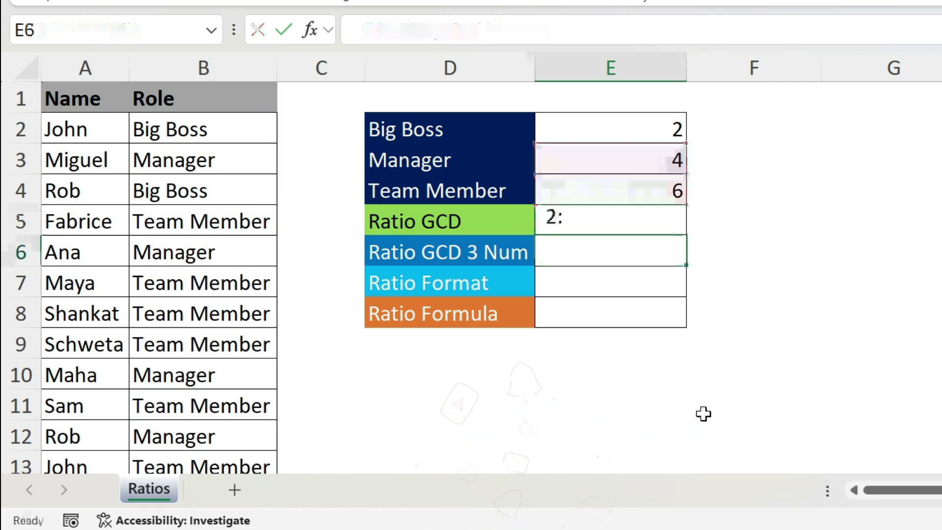
pyautogui.press('Up')
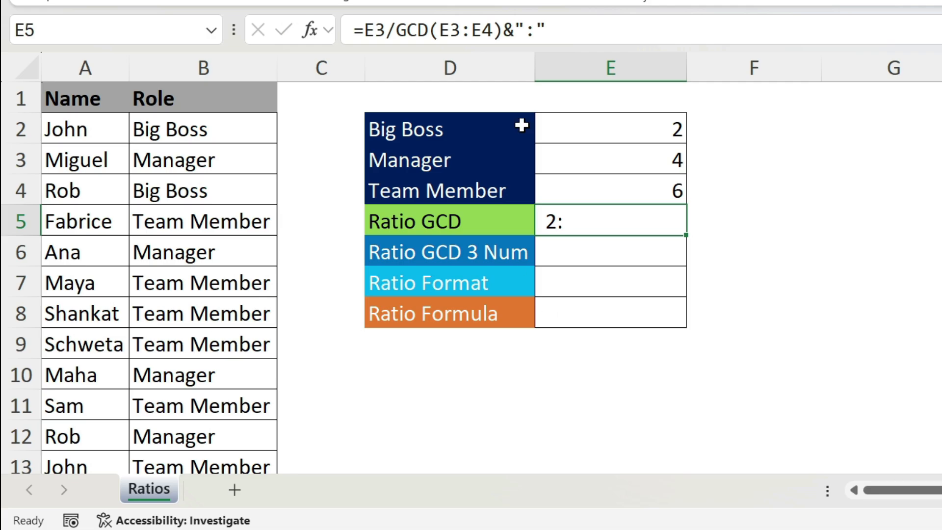
# Append &E4/GCD(E3:E4) to the E5 formula to complete the Manager to Team Member ratio
pyautogui.click(554, 34)
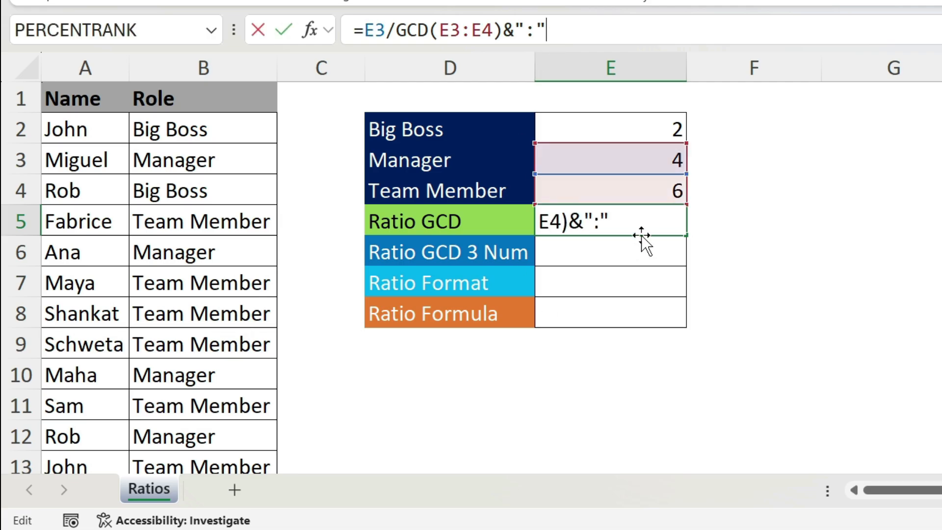
pyautogui.write('&')
pyautogui.click(612, 190)
pyautogui.write('/')
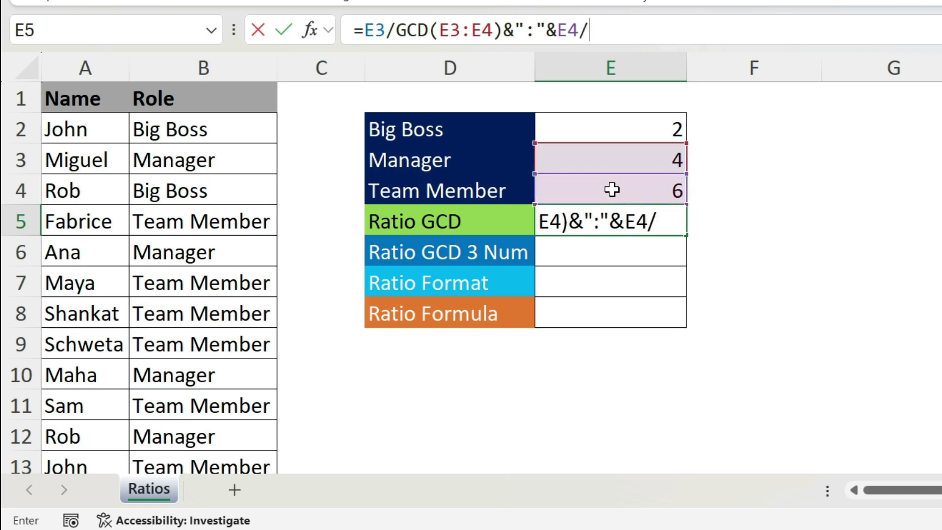
pyautogui.write('gcd(')
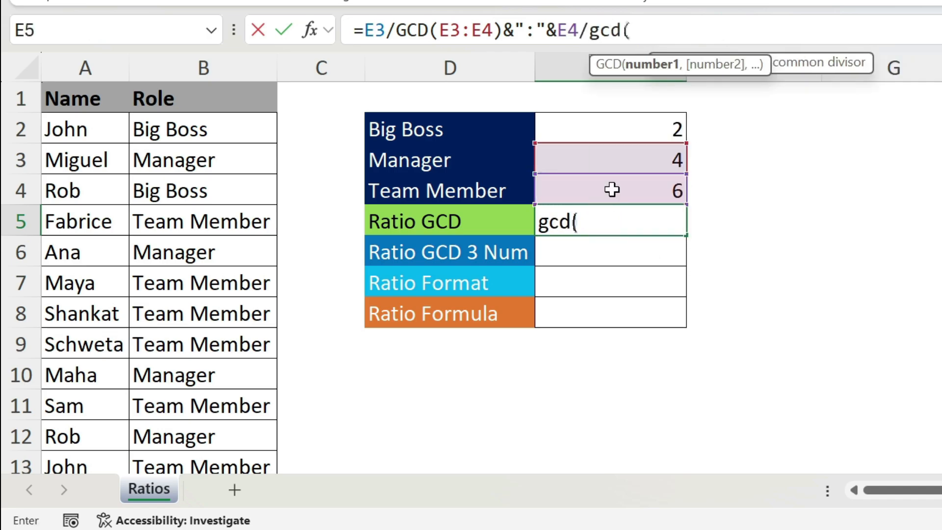
pyautogui.moveTo(612, 160); pyautogui.dragTo(638, 199)
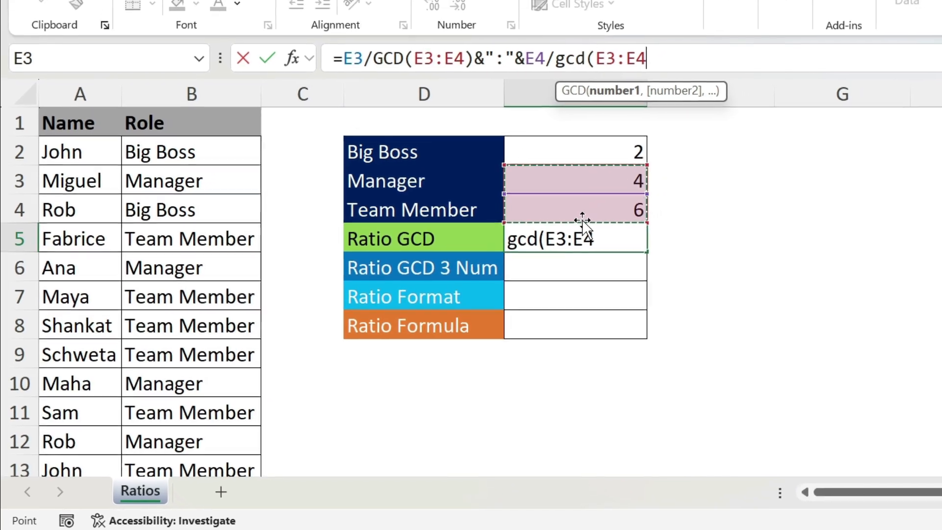
pyautogui.write(')')
pyautogui.press('Return')
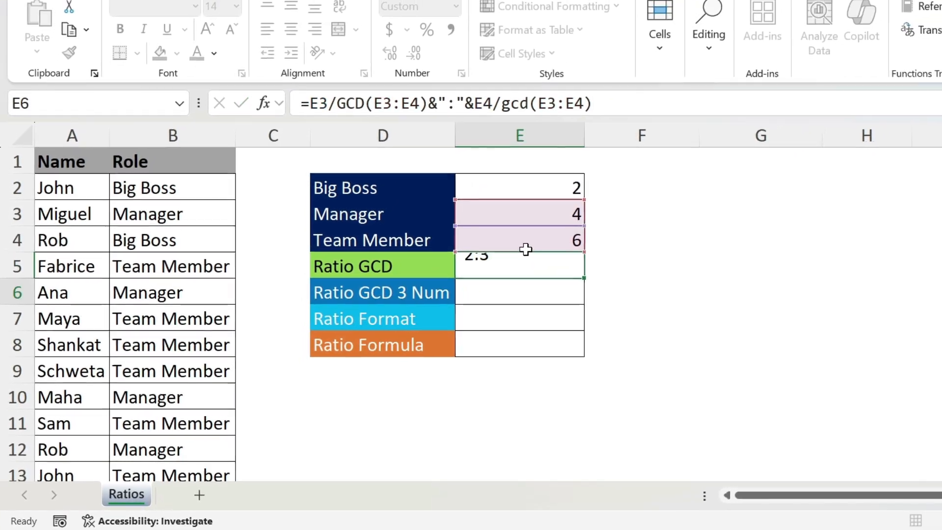
# Right-align the ratio result in E5
pyautogui.press('Up')
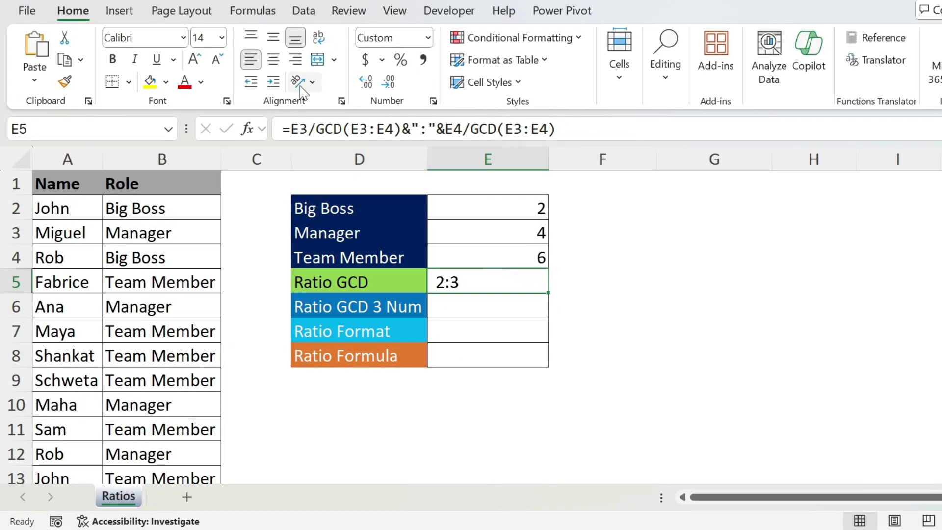
pyautogui.click(296, 60)
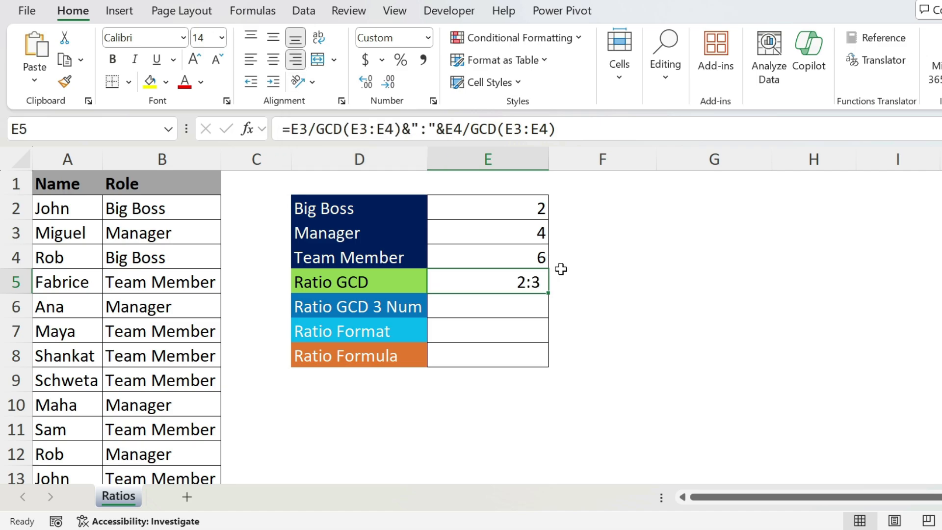
# Replace the E3 reference in E5's formula with the COUNTIF(B:B,D3) formula copied from E3
pyautogui.click(519, 230)
pyautogui.moveTo(423, 126); pyautogui.dragTo(291, 128)
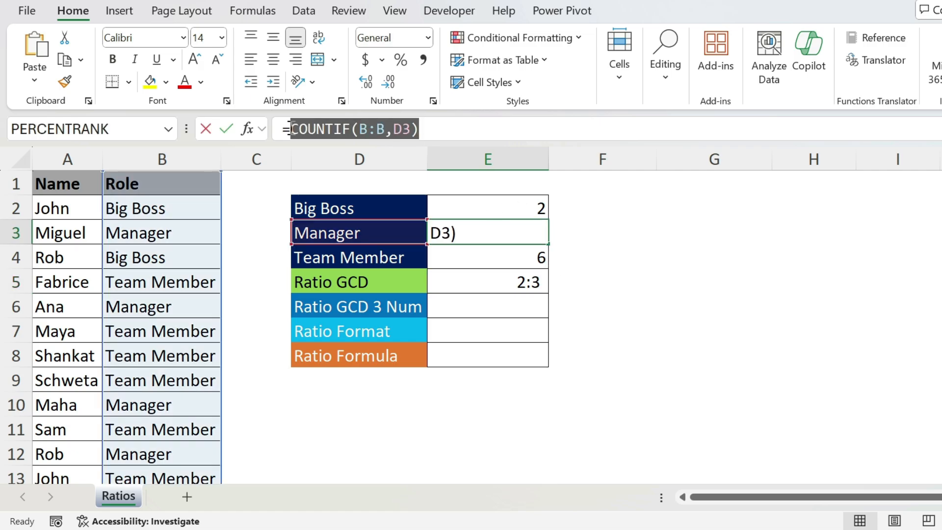
pyautogui.hotkey('ctrl', 'c')
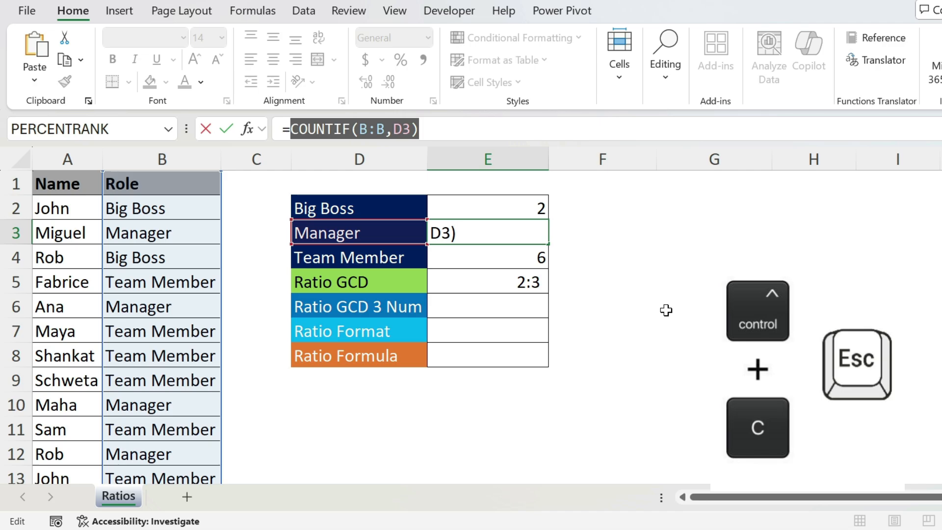
pyautogui.press('Escape')
pyautogui.click(497, 277)
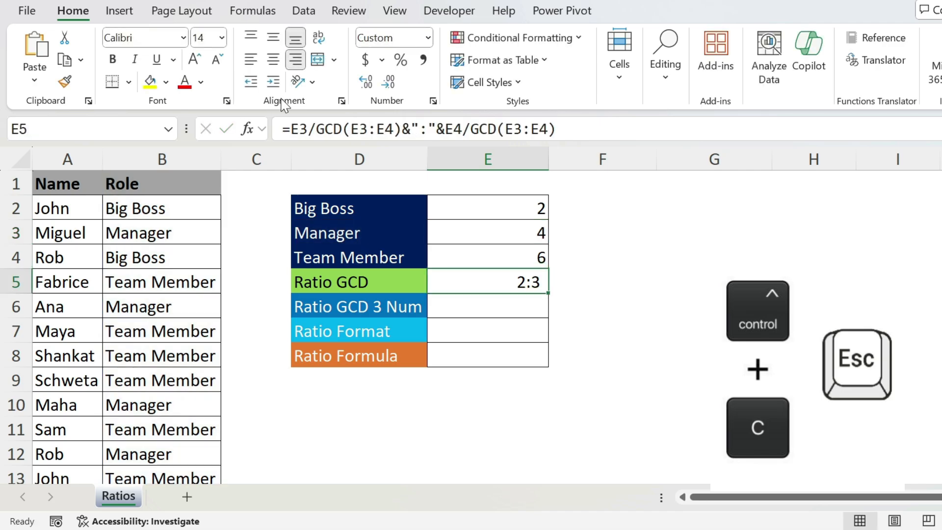
pyautogui.doubleClick(309, 131)
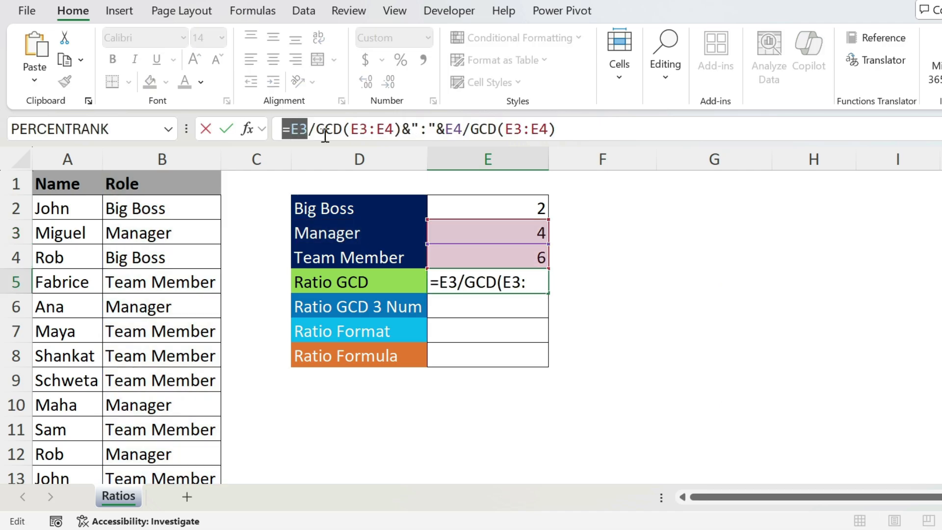
pyautogui.hotkey('ctrl', 'v')
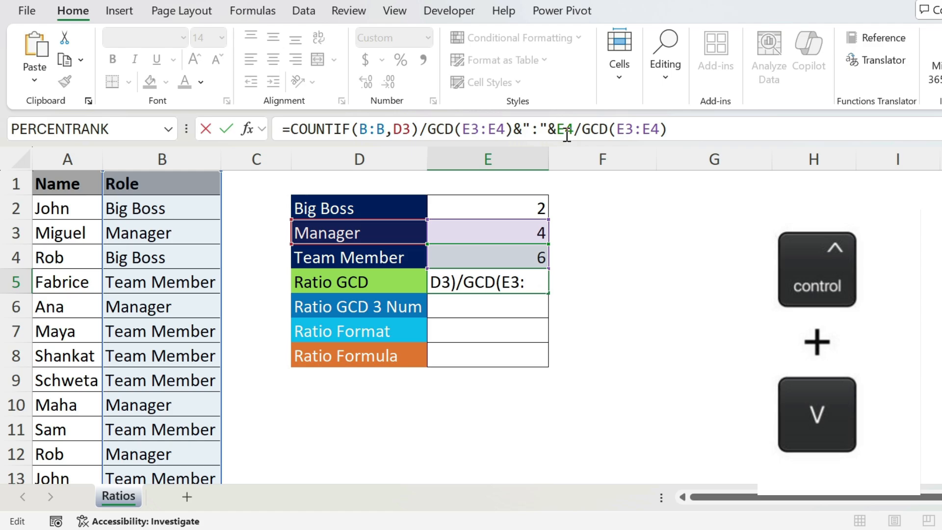
pyautogui.press('Return')
# Replace the E4 reference in E5's formula with the COUNTIF(B:B,D4) formula copied from E4
pyautogui.press('Up')
pyautogui.press('Up')
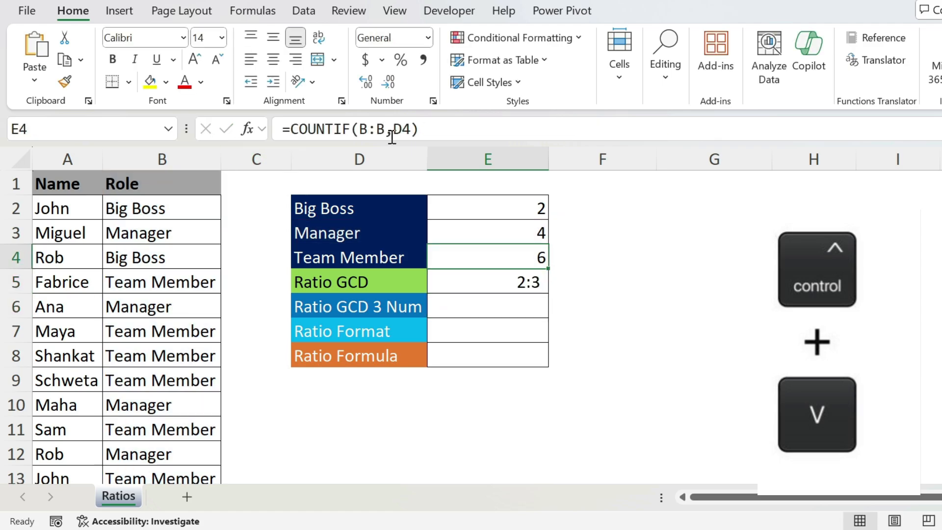
pyautogui.moveTo(419, 129); pyautogui.dragTo(291, 130)
pyautogui.hotkey('ctrl', 'c')
pyautogui.press('Escape')
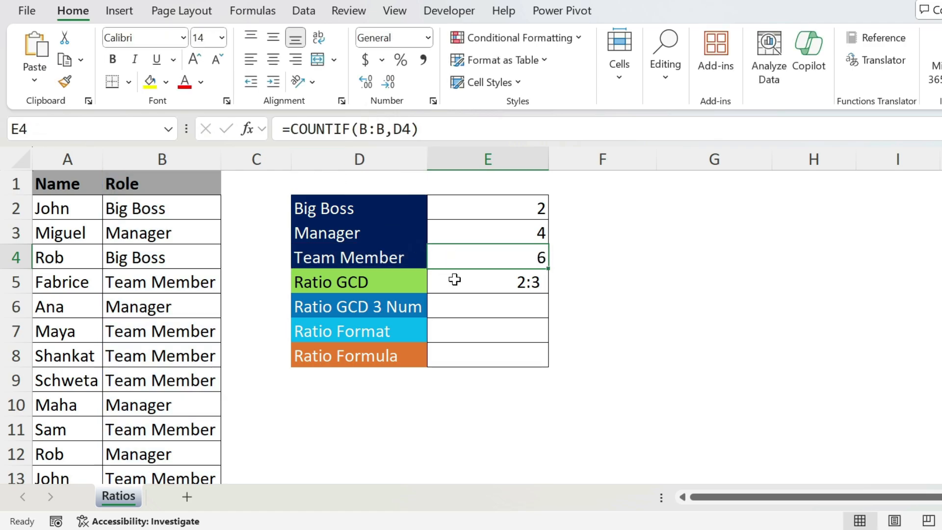
pyautogui.click(455, 279)
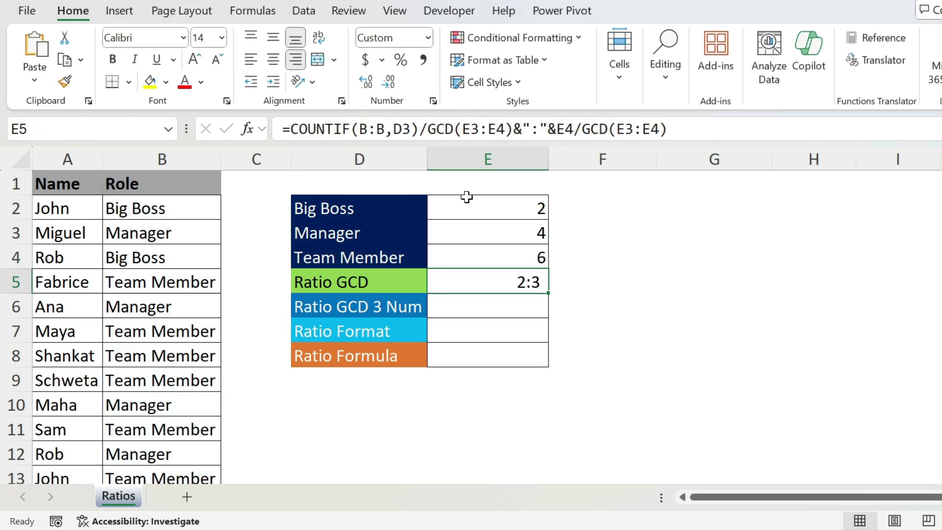
pyautogui.doubleClick(568, 129)
pyautogui.hotkey('ctrl', 'v')
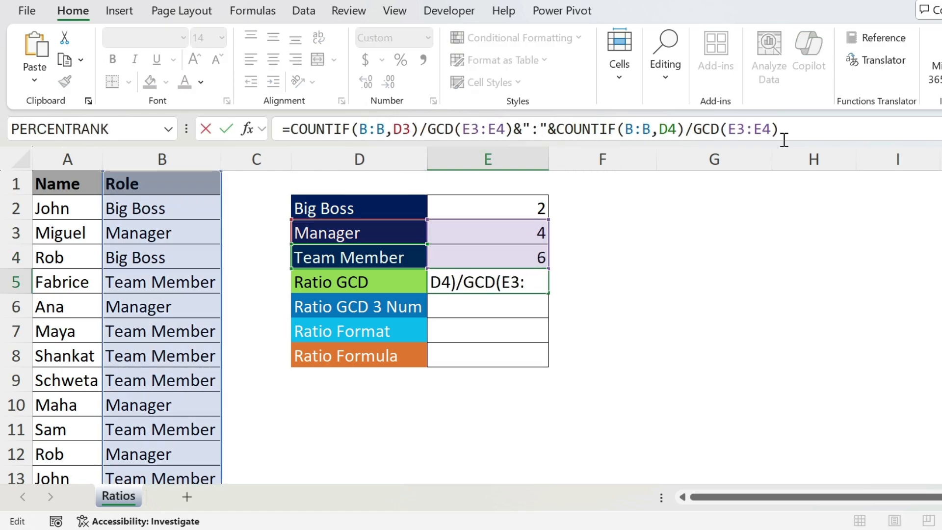
pyautogui.press('Return')
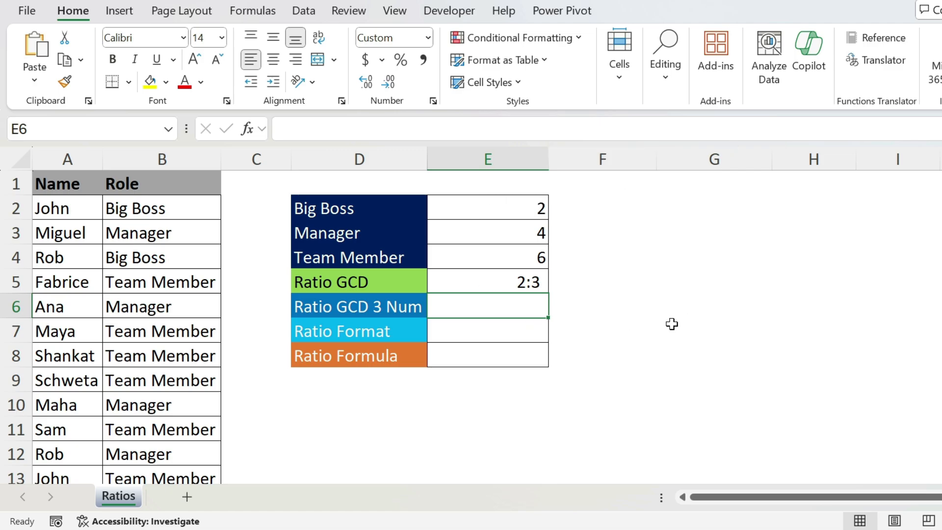
# Enter =gcd(E2:E4) in the Ratio GCD 3 Num cell E6
pyautogui.write('=gcd(')
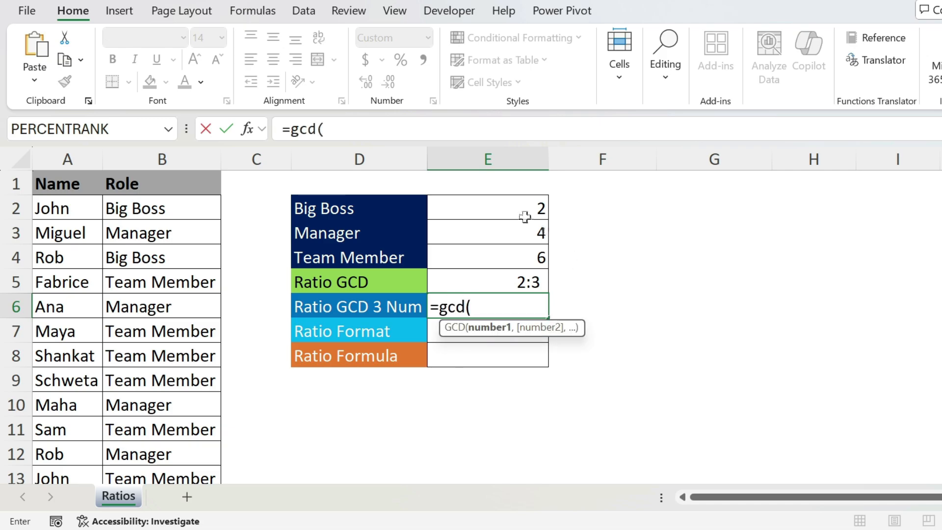
pyautogui.moveTo(524, 212); pyautogui.dragTo(516, 269)
pyautogui.write(')')
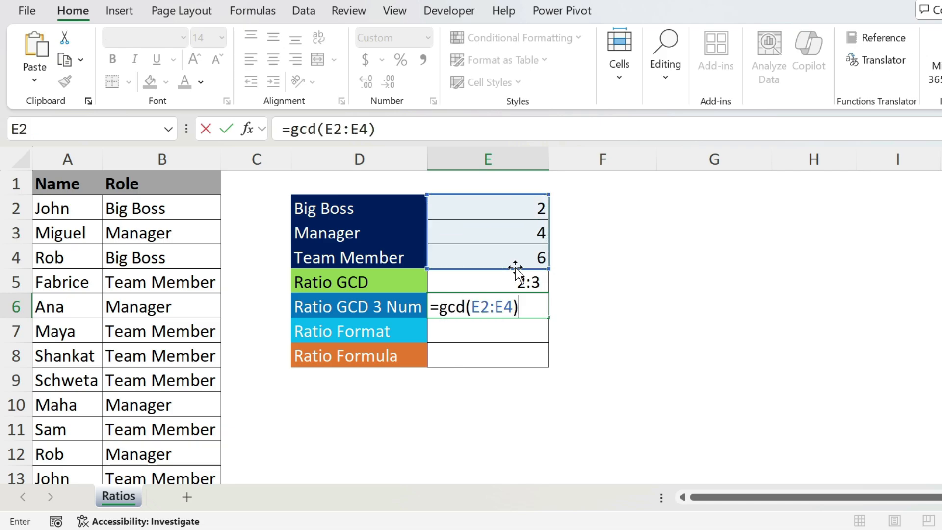
pyautogui.press('Return')
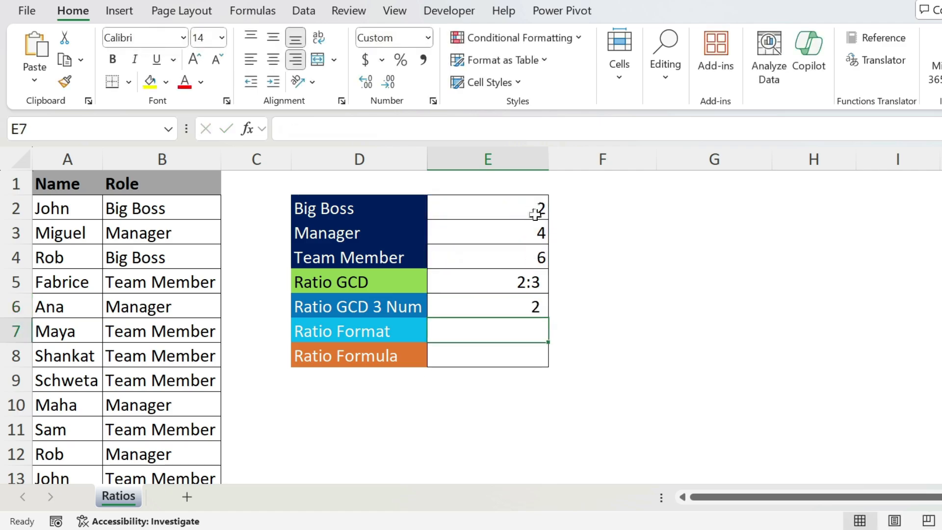
# Edit E6's formula to =E2/GCD(E2:E4)&":" to start the three-role ratio
pyautogui.click(513, 303)
pyautogui.click(290, 132)
pyautogui.click(522, 206)
pyautogui.write('/')
pyautogui.click(454, 130)
pyautogui.write('&')
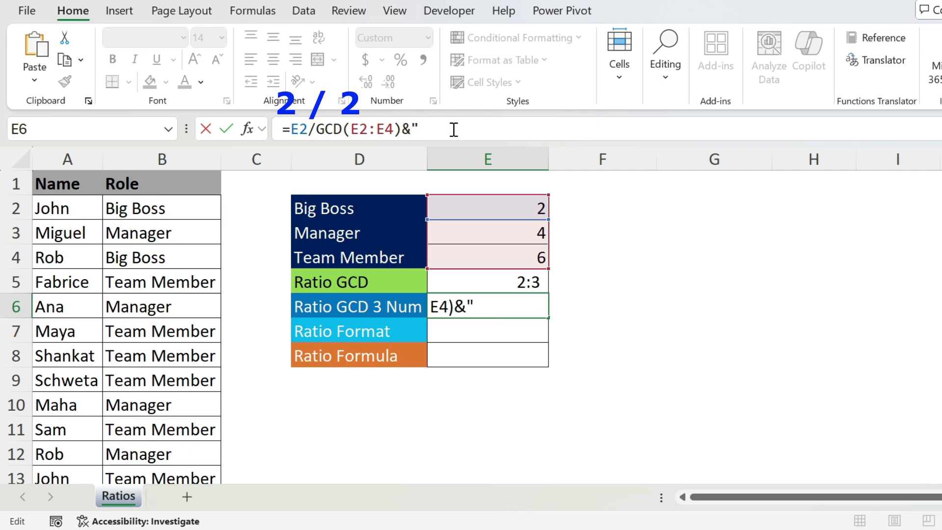
pyautogui.write('":"')
pyautogui.press('Return')
pyautogui.press('Up')
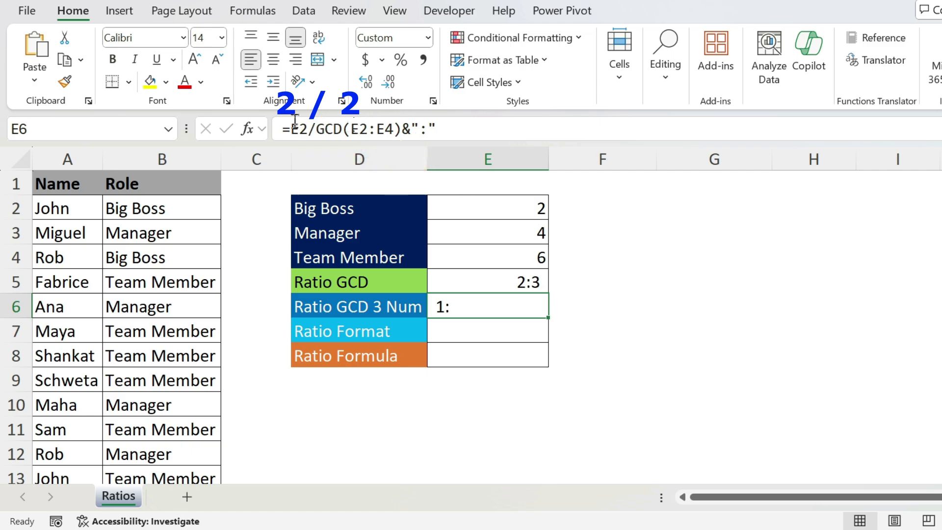
# Append a copy of the segment with E3 in place of E2, giving &E3/GCD(E2:E4)&":" in E6
pyautogui.moveTo(446, 129); pyautogui.dragTo(291, 129)
pyautogui.hotkey('ctrl', 'c')
pyautogui.click(444, 128)
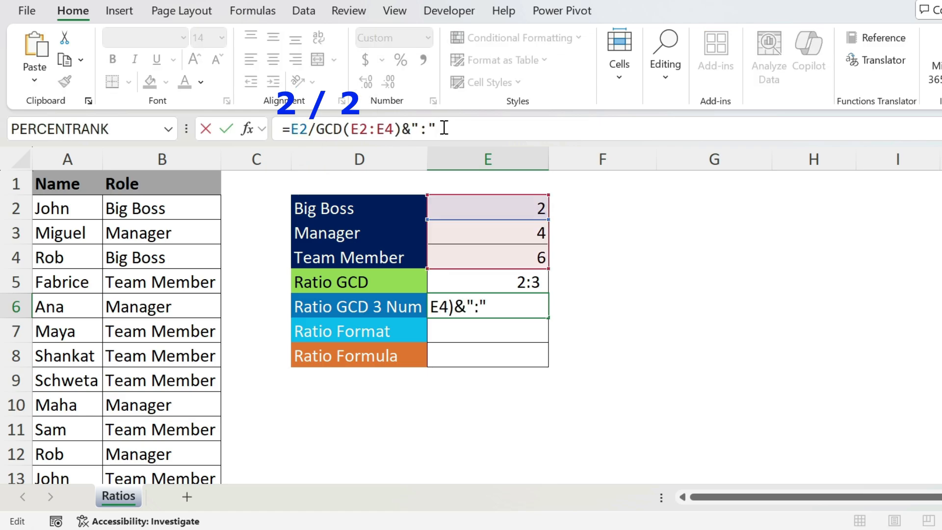
pyautogui.write('&')
pyautogui.hotkey('ctrl', 'v')
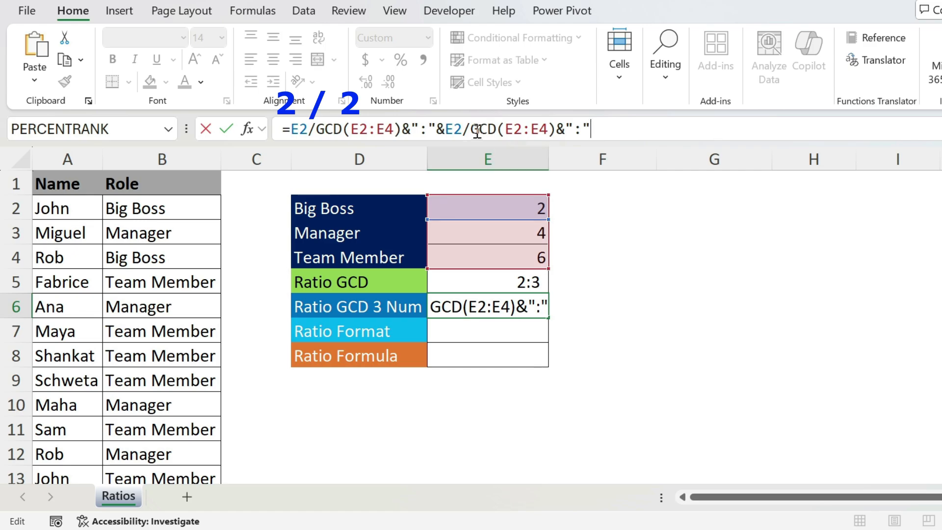
pyautogui.click(461, 124)
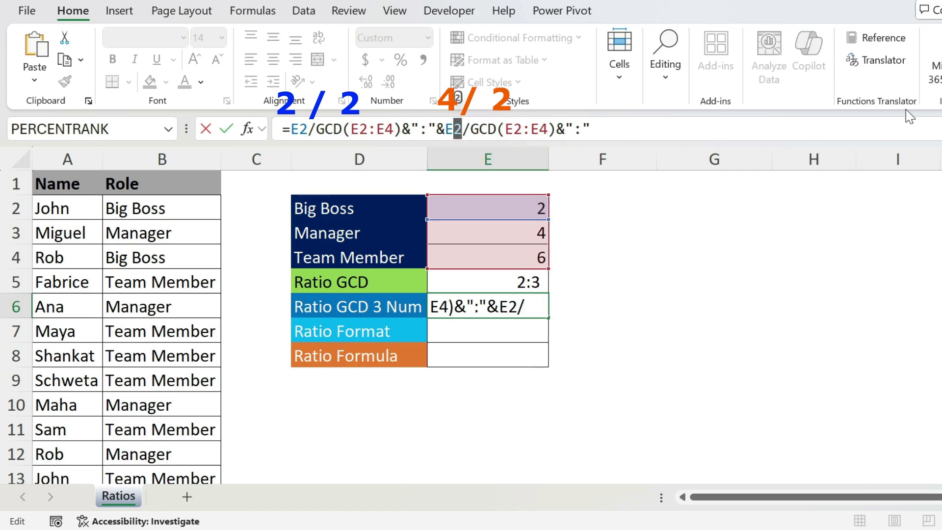
pyautogui.press('BackSpace')
pyautogui.write('3')
pyautogui.press('Return')
pyautogui.press('Up')
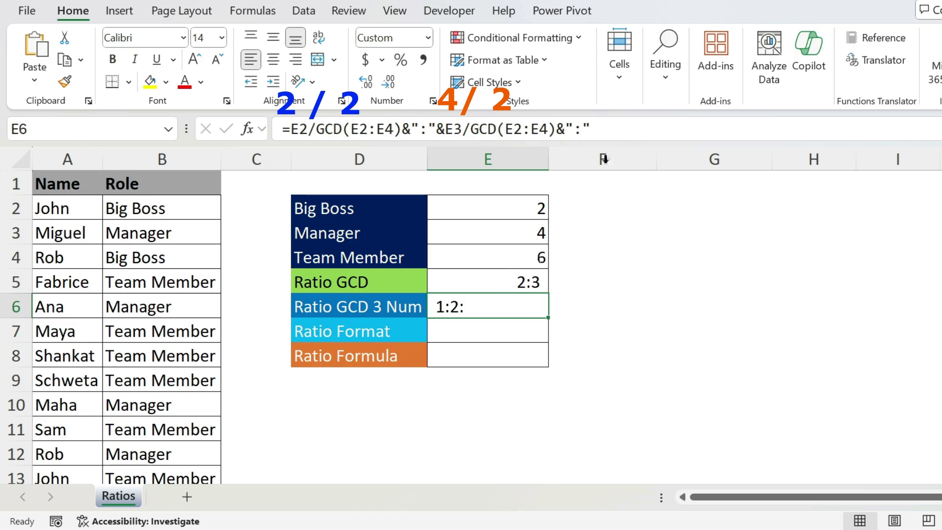
# Append &E4/GCD(E2:E4) to E6's formula to complete the Big Boss, Manager and Team Member ratio
pyautogui.click(622, 129)
pyautogui.write('&')
pyautogui.hotkey('ctrl', 'v')
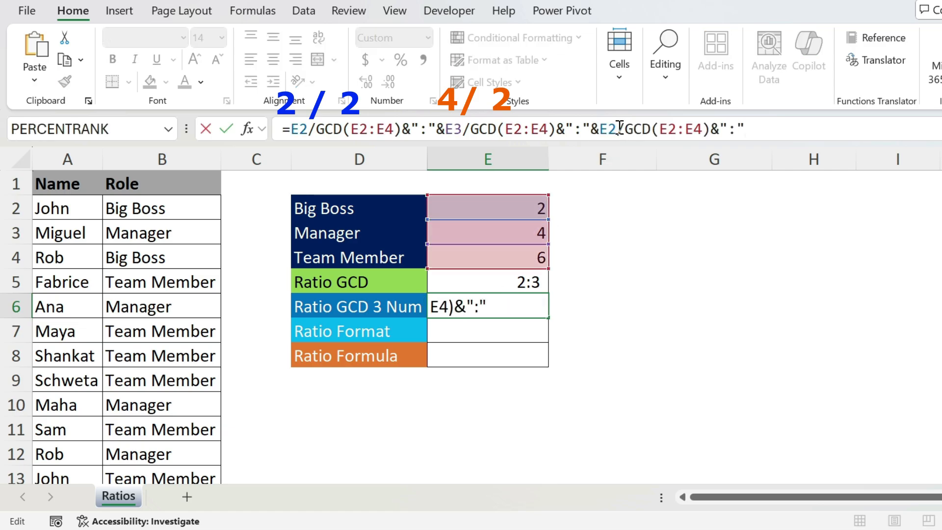
pyautogui.press('BackSpace')
pyautogui.press('BackSpace')
pyautogui.press('BackSpace')
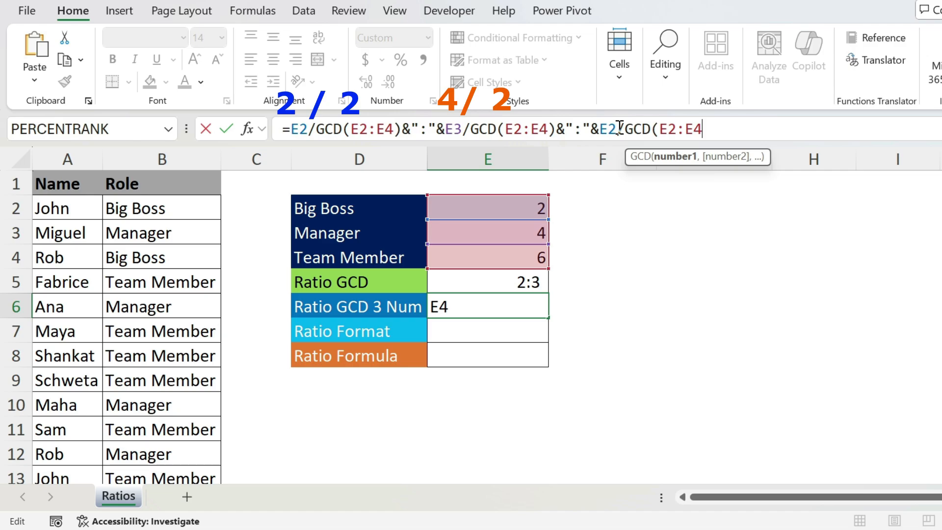
pyautogui.write(')')
pyautogui.click(617, 128)
pyautogui.press('BackSpace')
pyautogui.write('4')
pyautogui.press('Return')
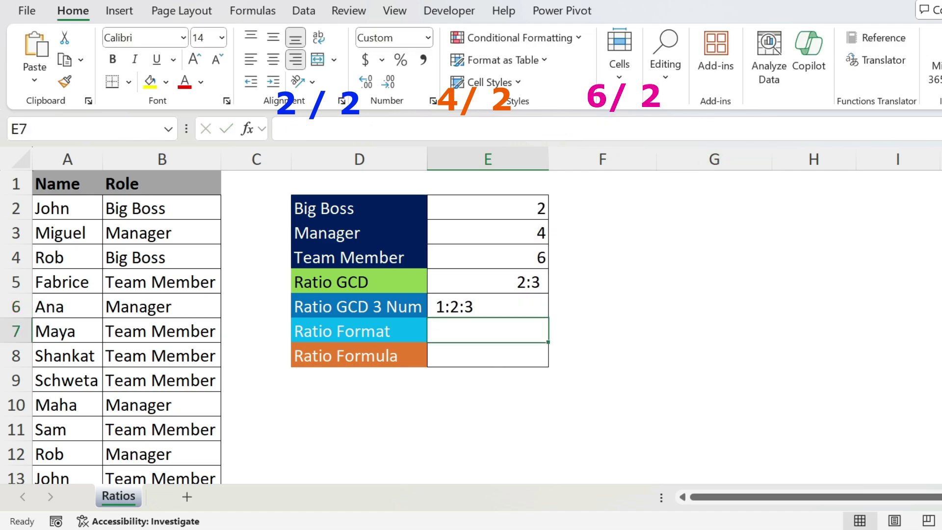
# Right-align the three-number ratio in E6
pyautogui.click(506, 302)
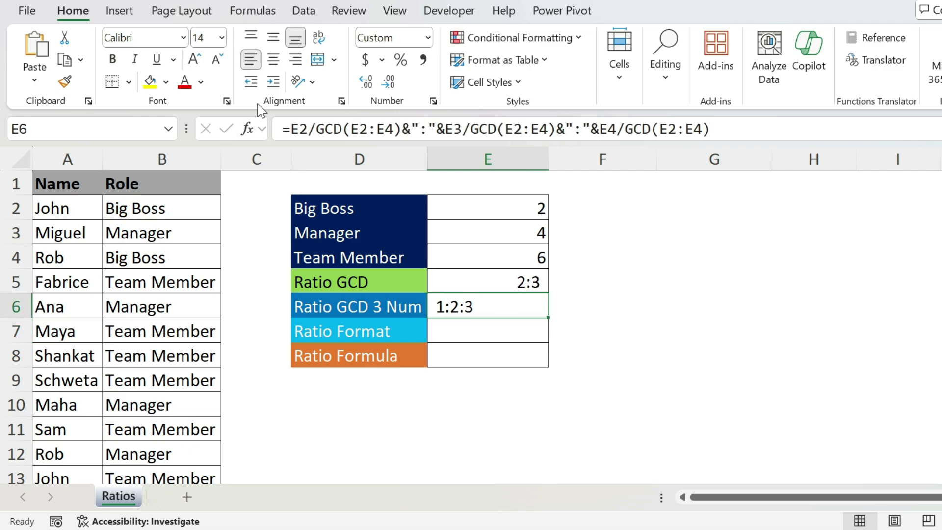
pyautogui.click(299, 60)
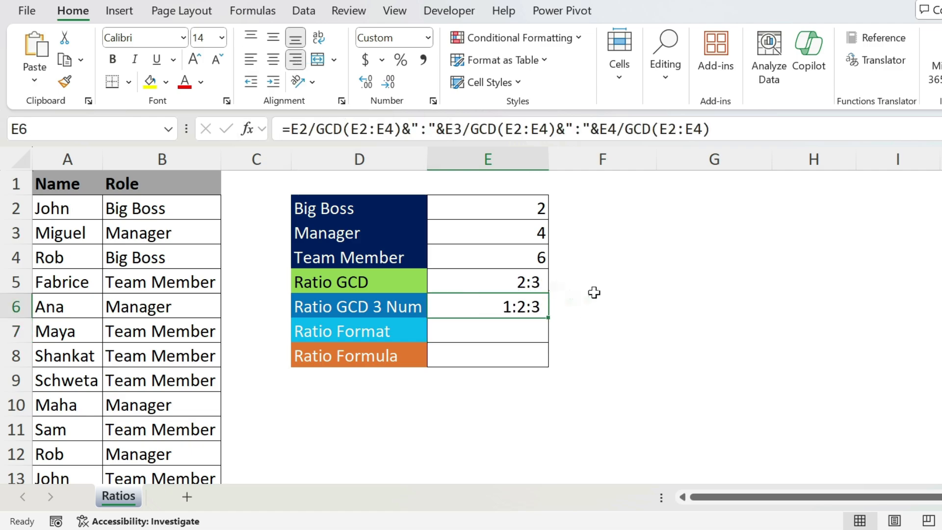
pyautogui.click(638, 290)
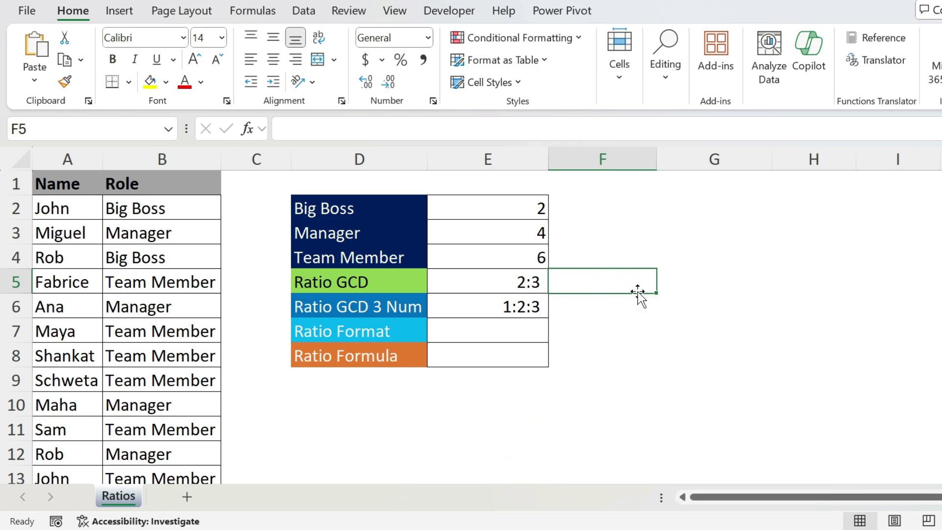
# Enter =E3/E4 in the Ratio Format cell E7
pyautogui.click(486, 328)
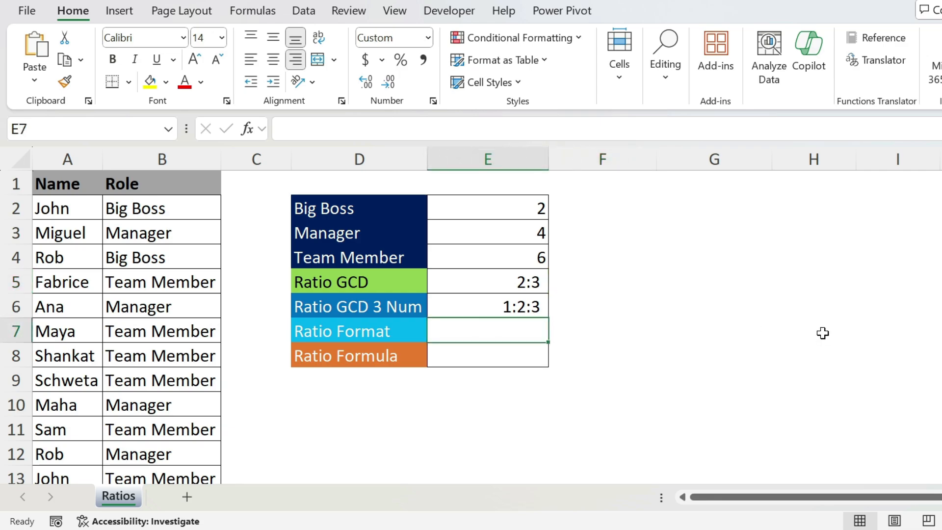
pyautogui.write('=')
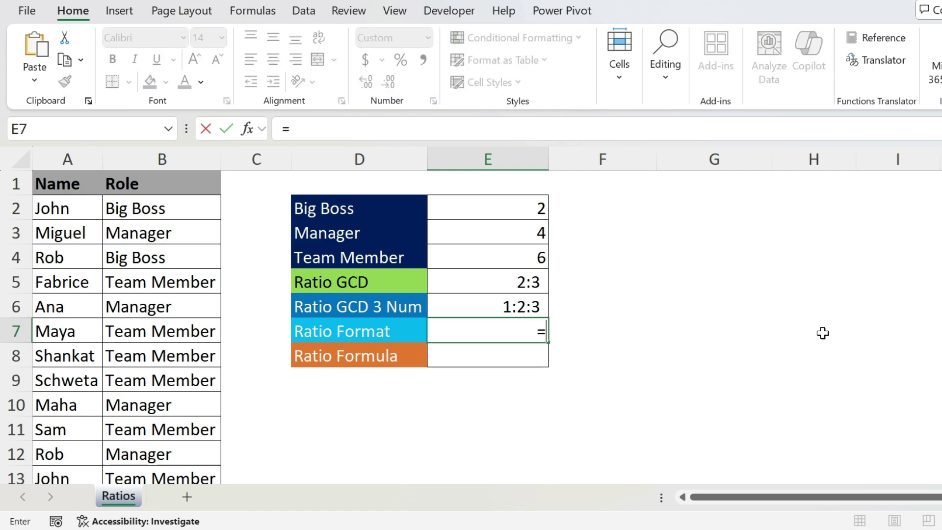
pyautogui.click(511, 227)
pyautogui.write('/')
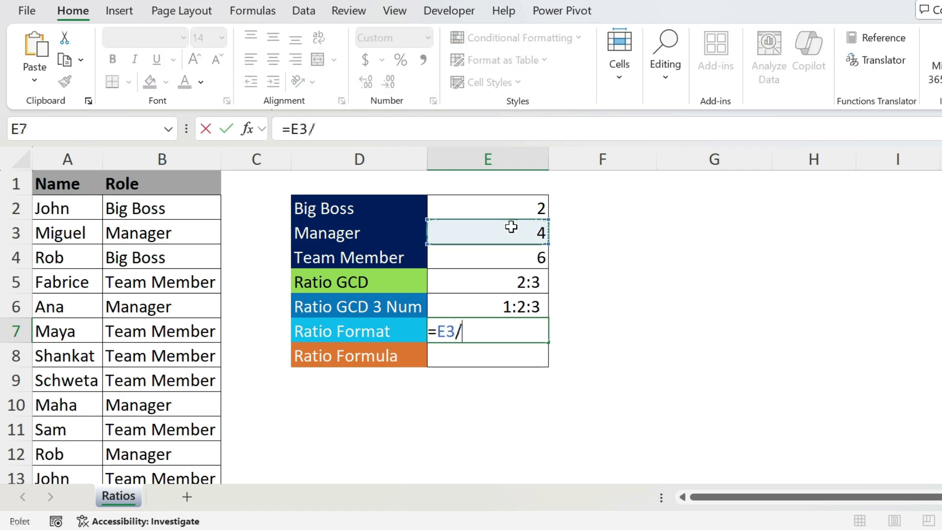
pyautogui.click(507, 250)
pyautogui.press('Return')
pyautogui.press('Up')
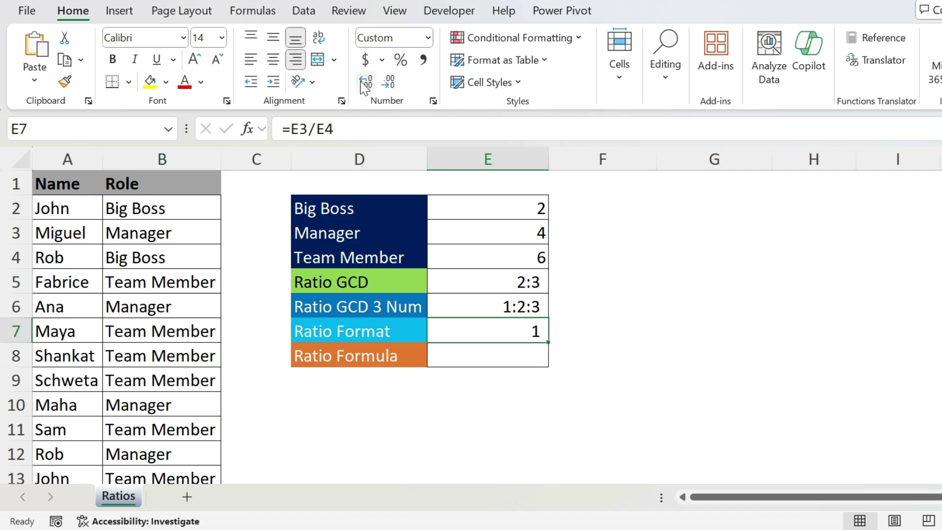
# Apply a custom fraction number format to E7 in the Format Cells dialog
pyautogui.click(366, 61)
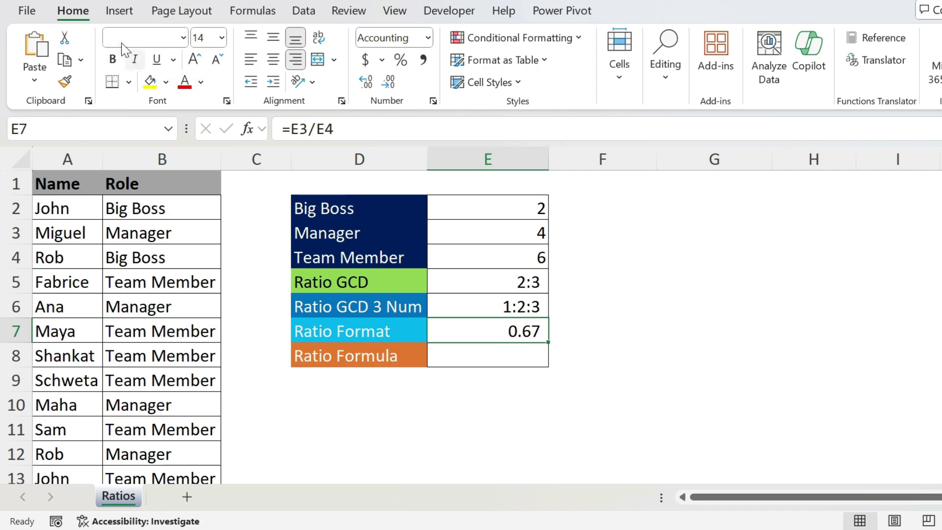
pyautogui.click(433, 101)
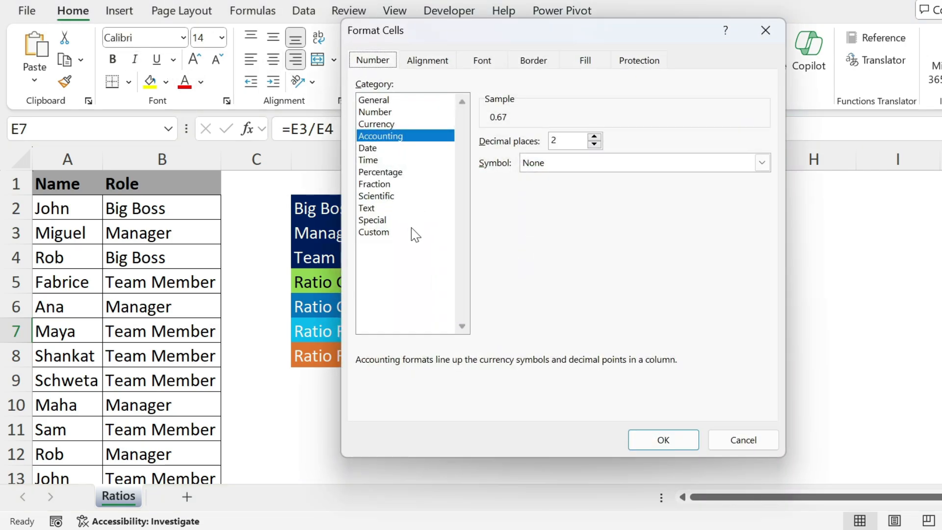
pyautogui.click(398, 235)
pyautogui.moveTo(659, 155); pyautogui.dragTo(342, 126)
pyautogui.write('=')
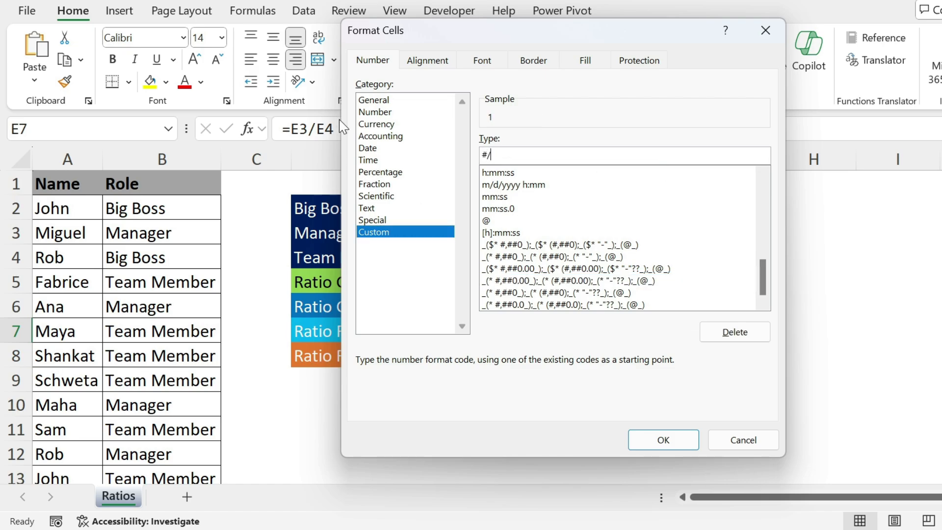
pyautogui.click(662, 439)
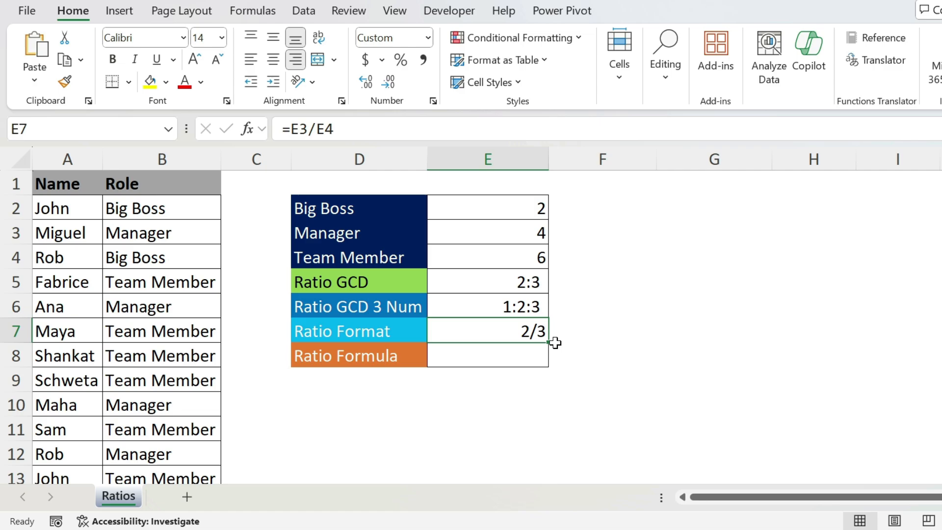
# Enter =TEXT(E3/E4,"#/#") in the Ratio Formula cell E8
pyautogui.click(525, 358)
pyautogui.write('=text(')
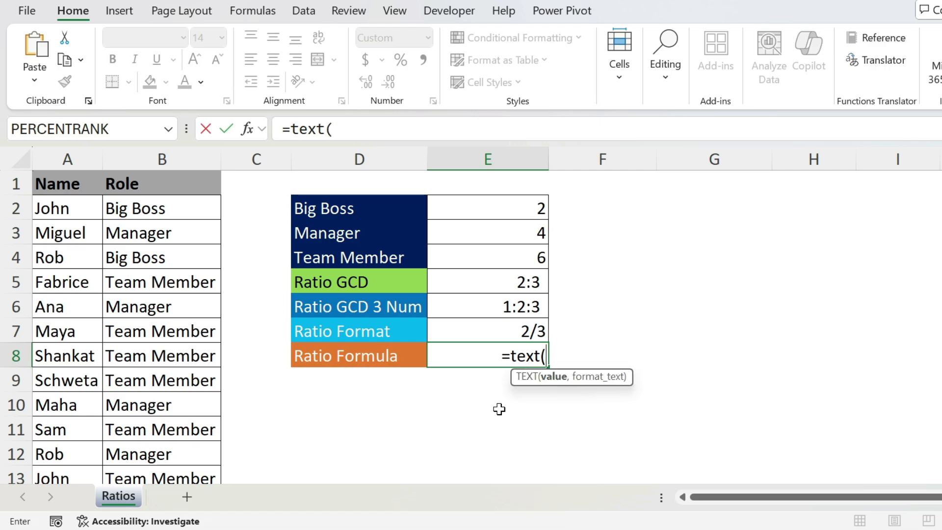
pyautogui.click(544, 236)
pyautogui.write('/')
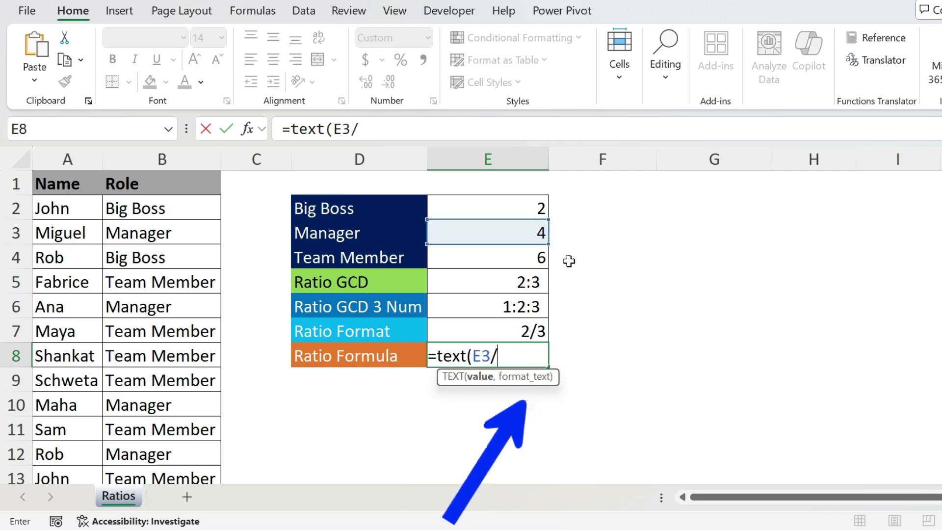
pyautogui.click(525, 251)
pyautogui.write(',')
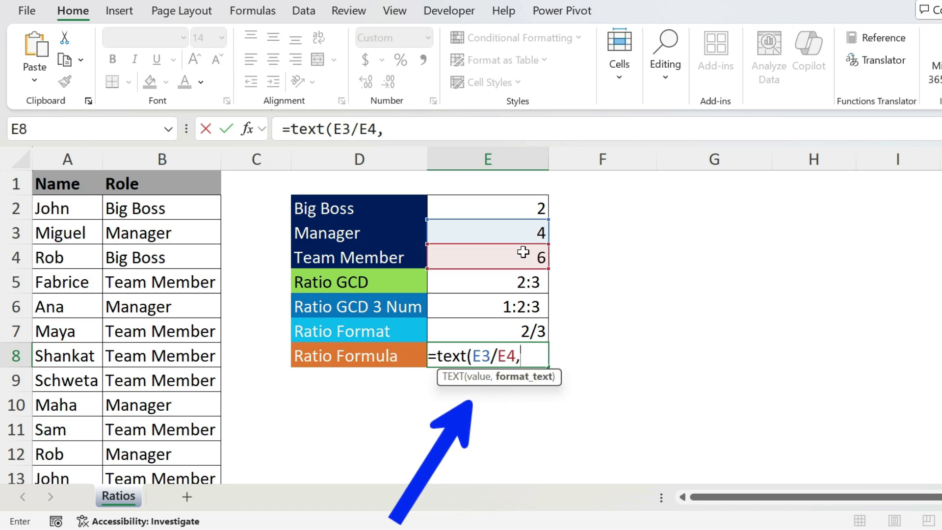
pyautogui.write('"')
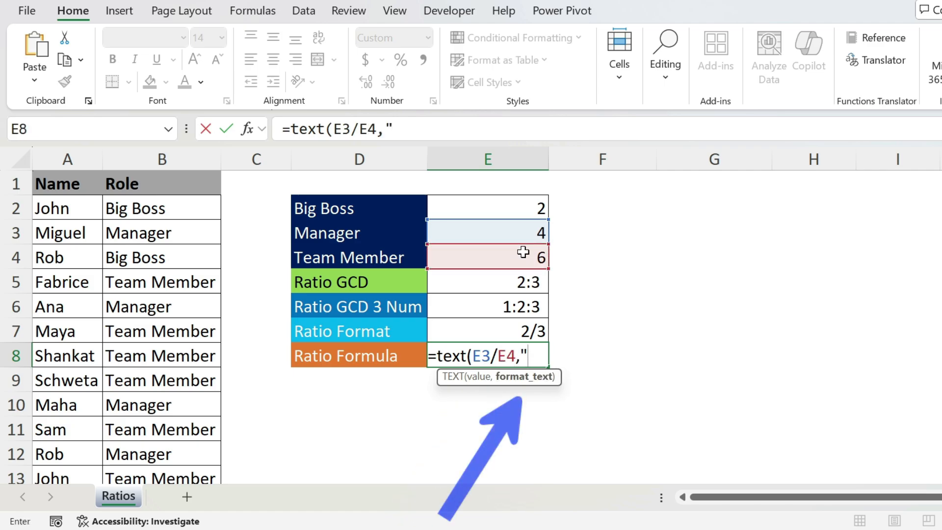
pyautogui.write('#/#')
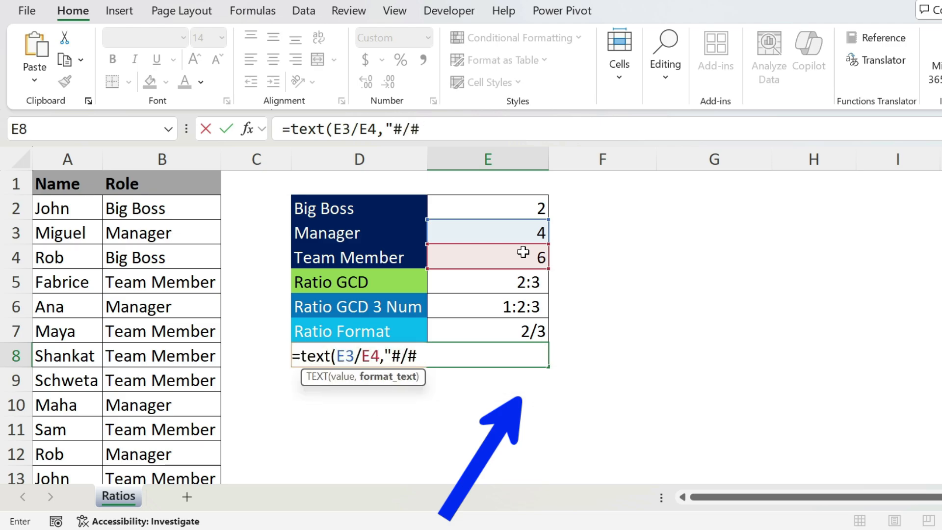
pyautogui.write('")')
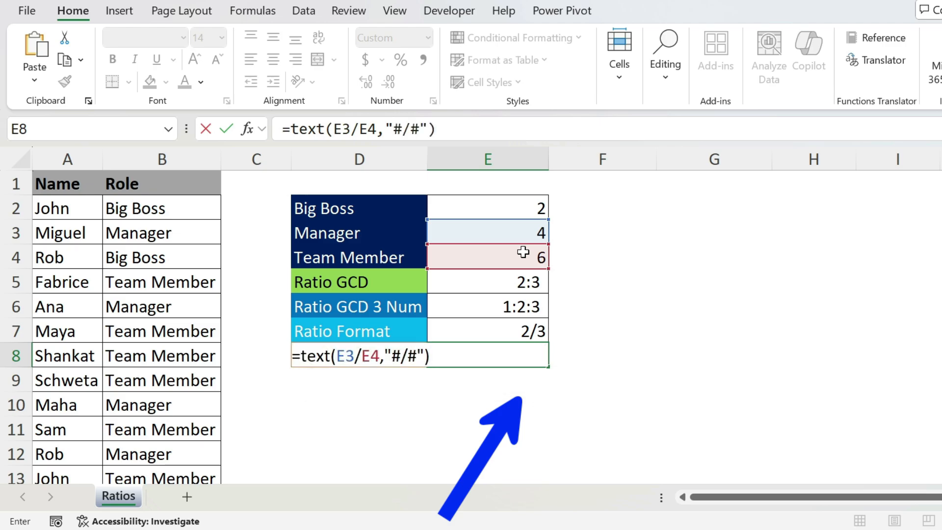
pyautogui.press('Return')
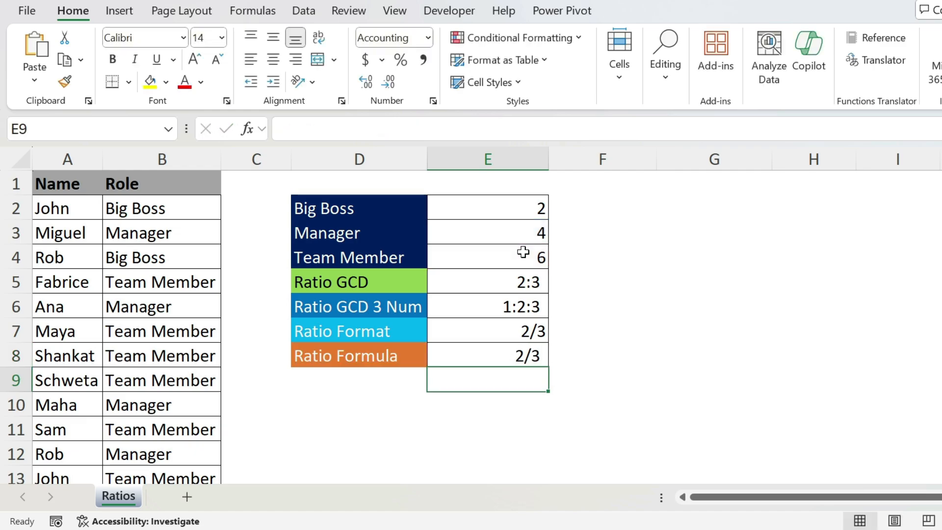
# Wrap E8's formula in SUBSTITUTE to replace "/" with ":", giving =SUBSTITUTE(TEXT(E3/E4,"#/#"),"/",":")
pyautogui.click(475, 355)
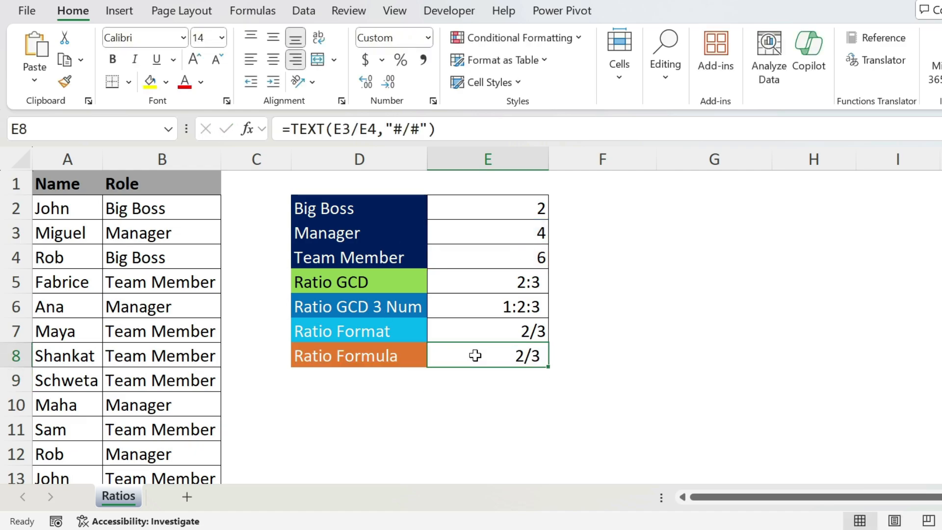
pyautogui.click(294, 131)
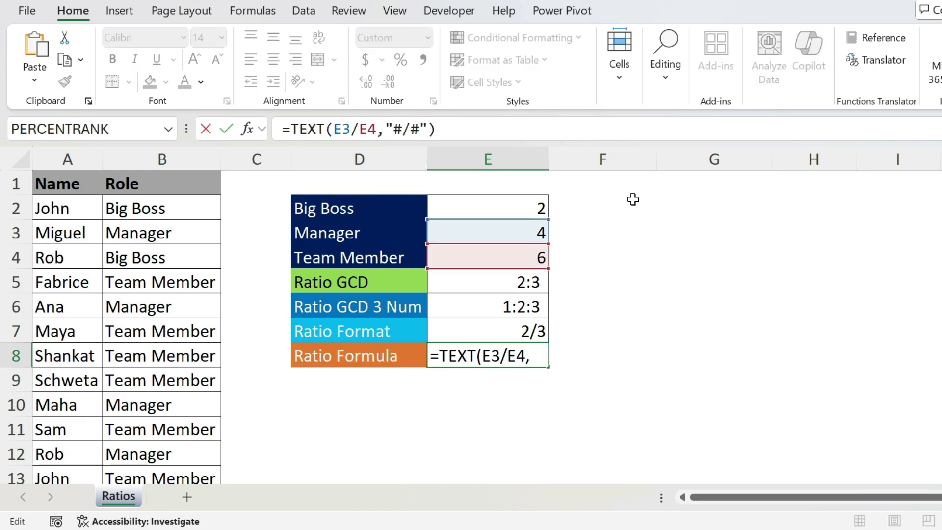
pyautogui.write('subs')
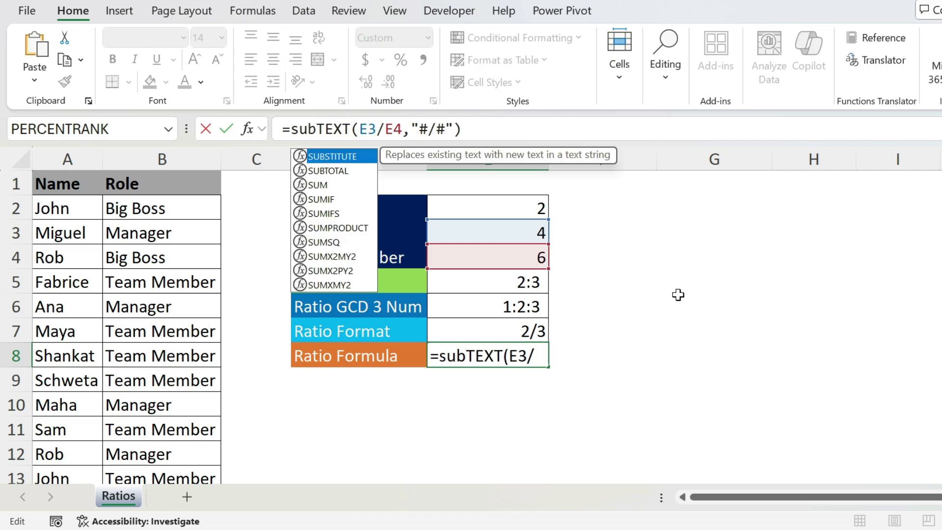
pyautogui.press('Tab')
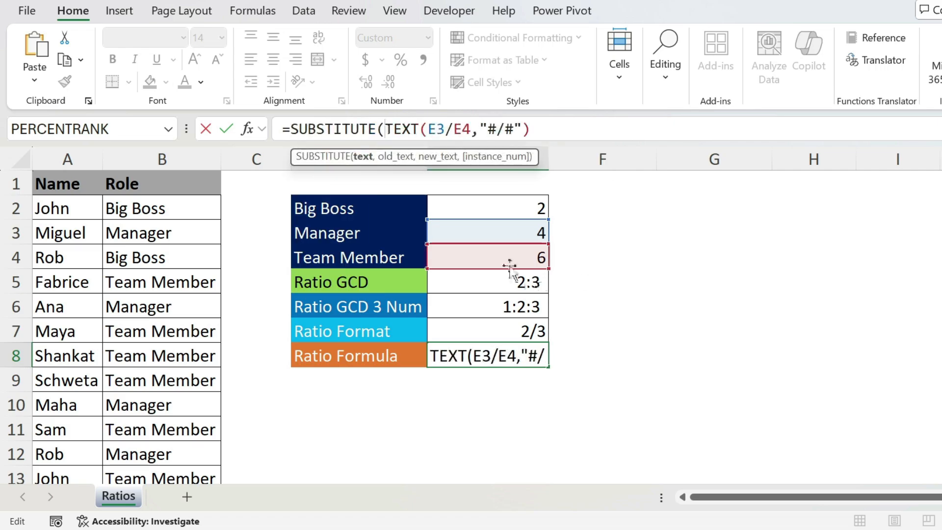
pyautogui.moveTo(530, 129); pyautogui.dragTo(384, 128)
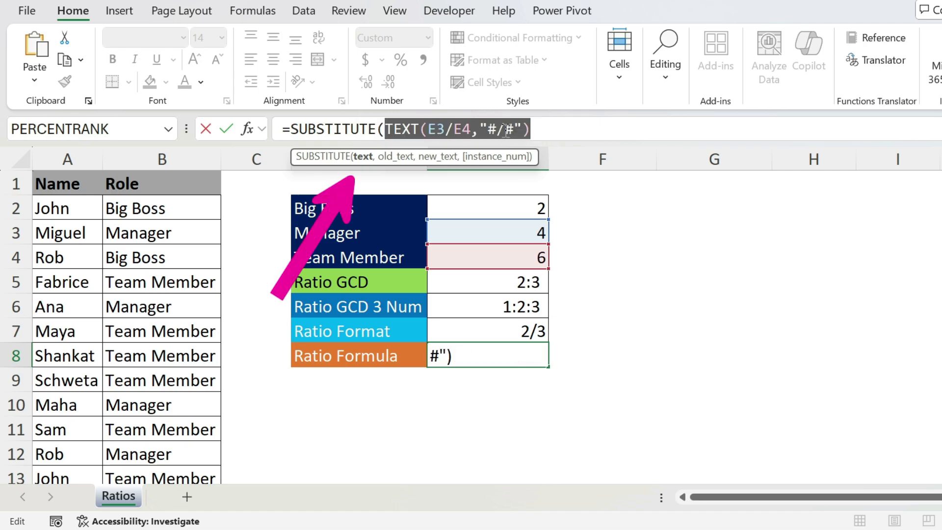
pyautogui.click(540, 130)
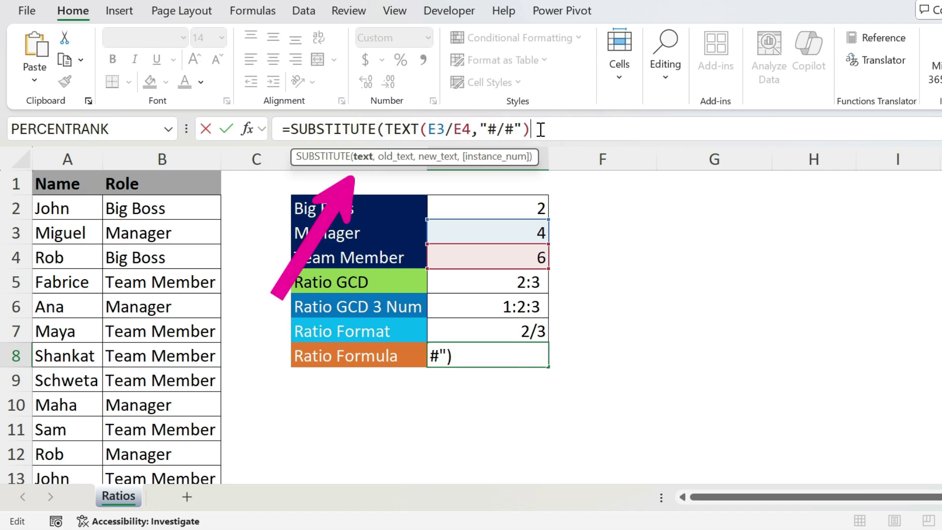
pyautogui.write(',')
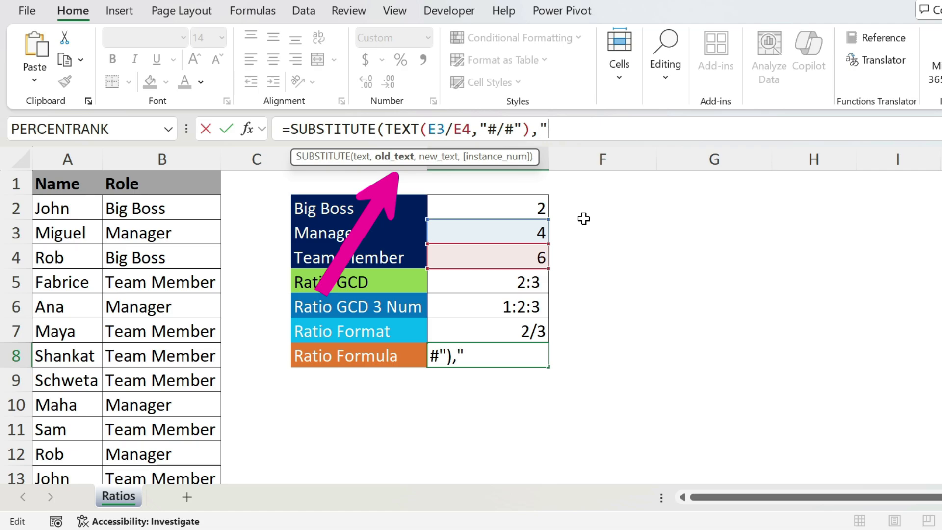
pyautogui.write('"/",')
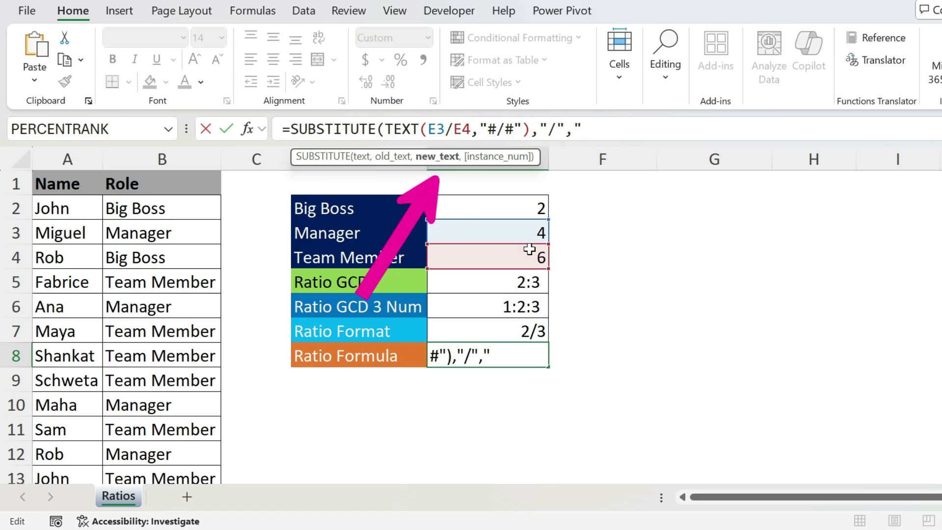
pyautogui.write('":",')
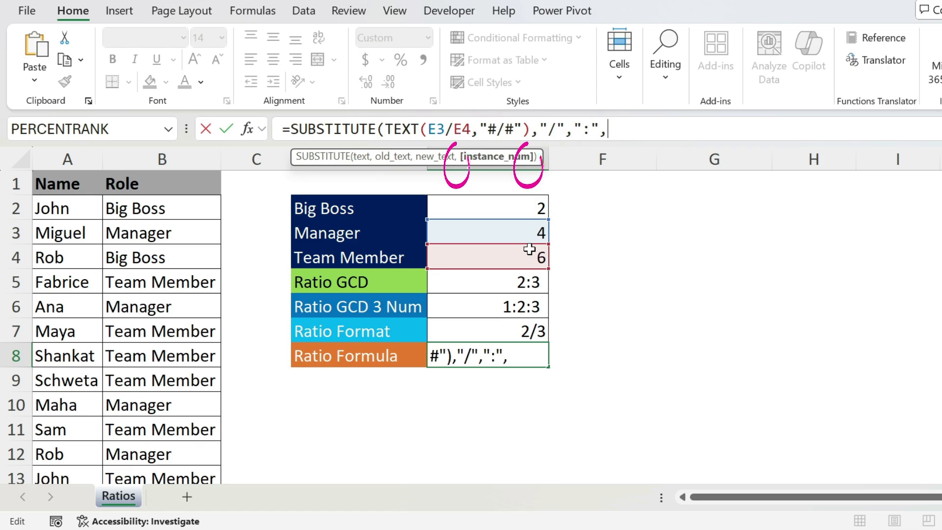
pyautogui.press('BackSpace')
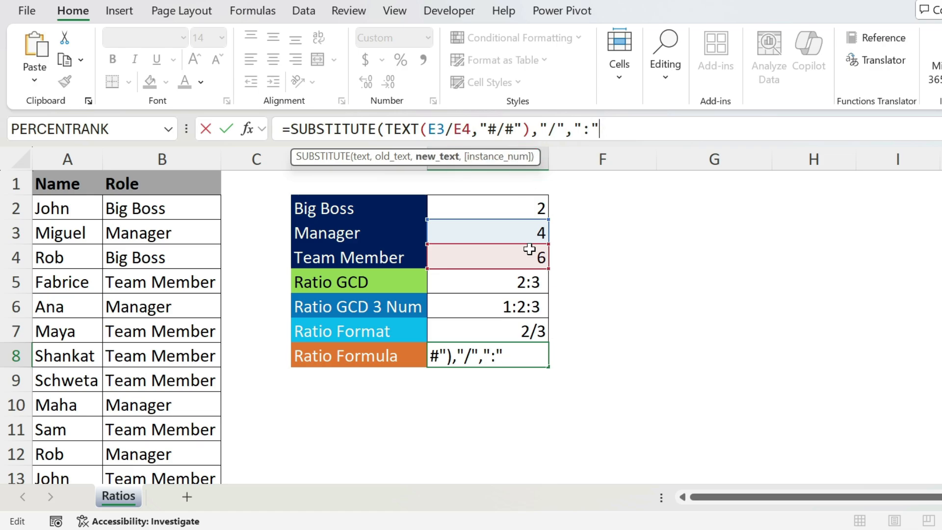
pyautogui.write(')')
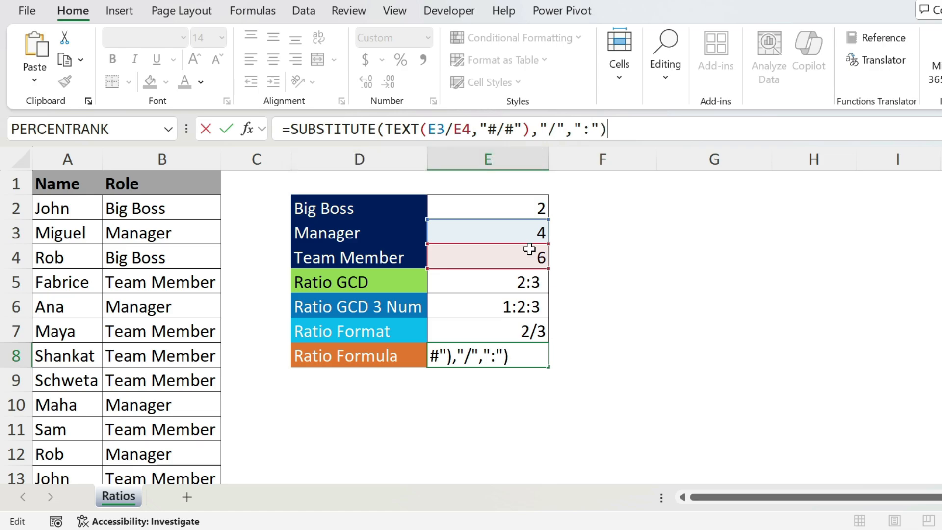
pyautogui.press('Return')
pyautogui.press('Up')
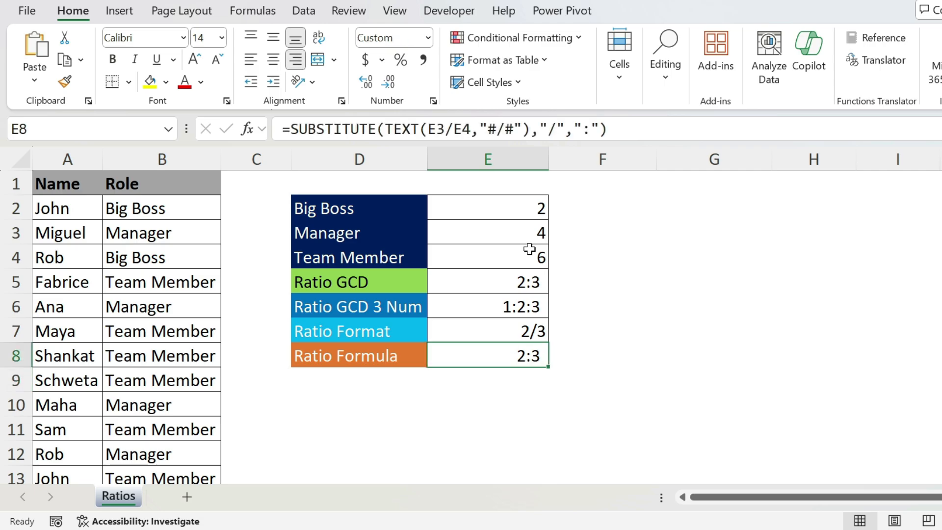